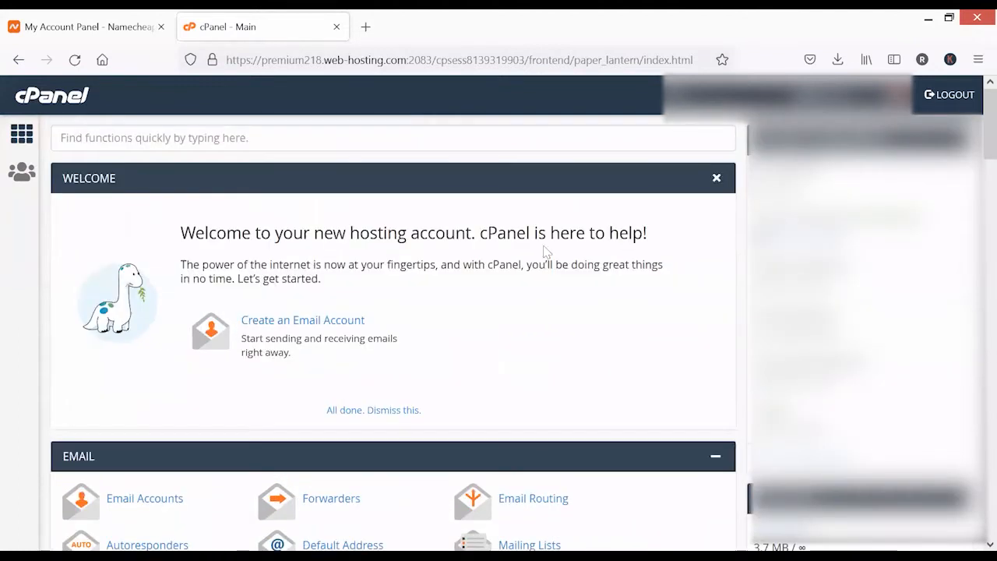
- Examine the tool sections on the cPanel main page, from Email through Exclusive for Namecheap Customers
scroll(533, 312, "down", 3)
scroll(532, 308, "down", 10)
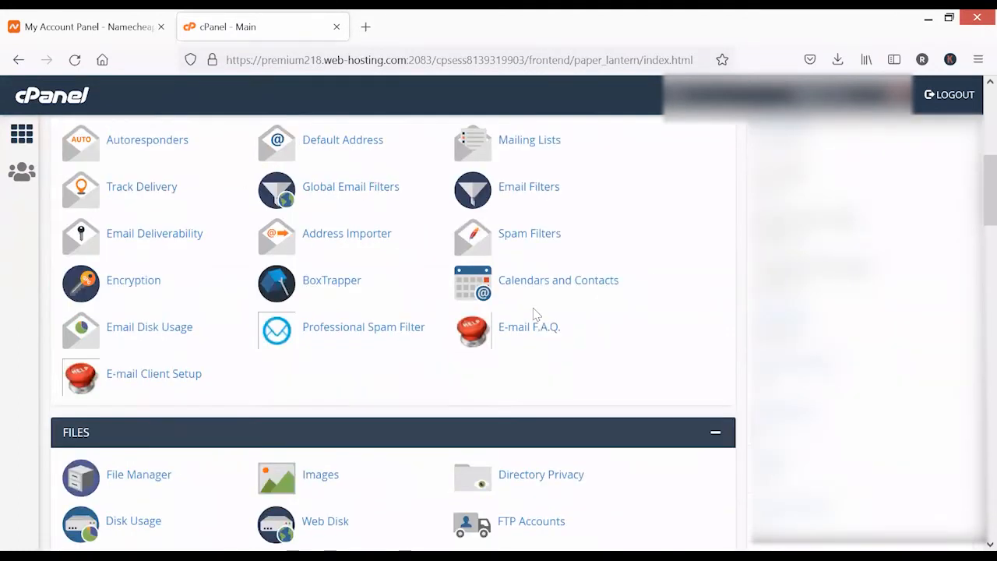
scroll(534, 315, "down", 3)
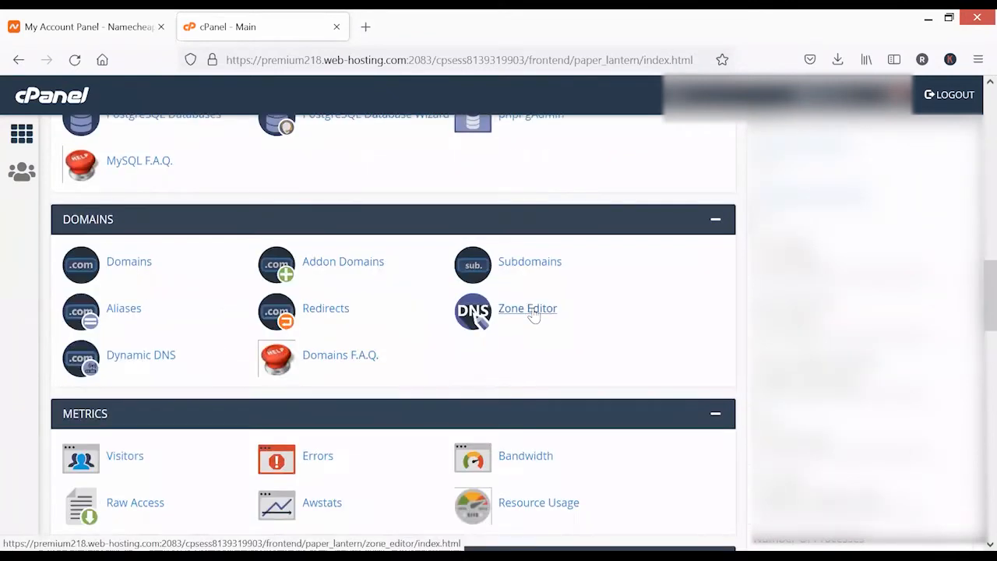
scroll(533, 315, "down", 8)
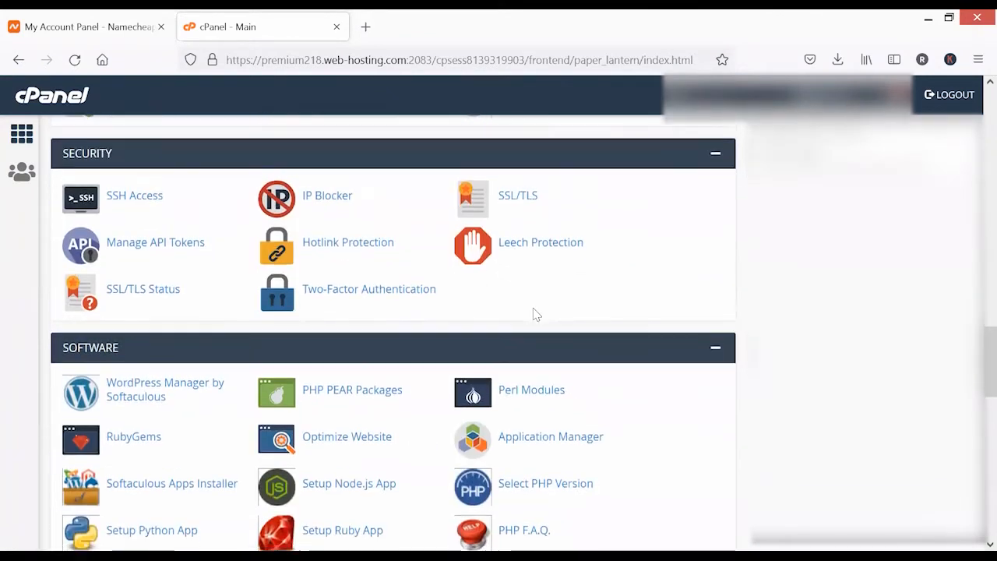
scroll(533, 315, "up", 1)
scroll(535, 315, "down", 7)
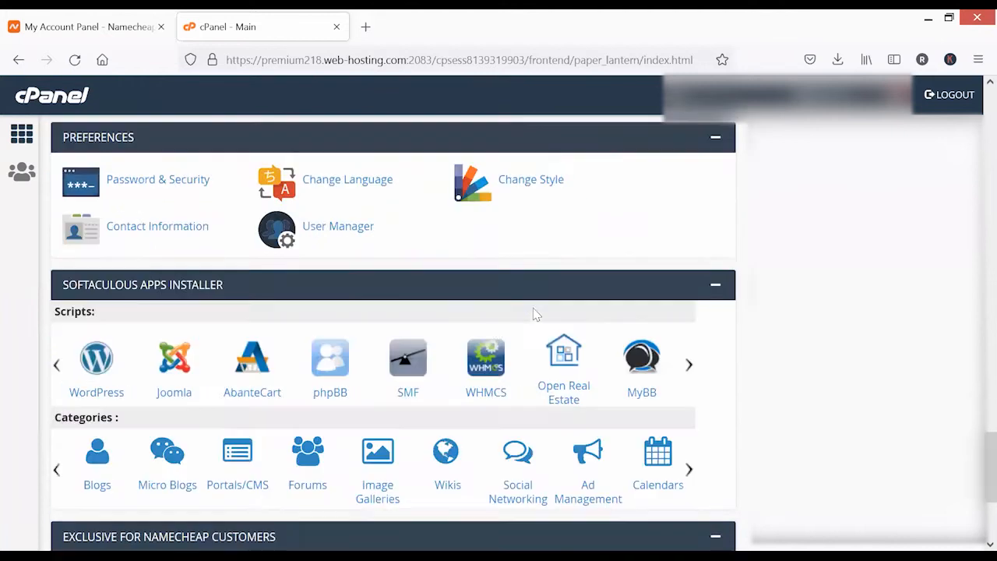
scroll(148, 457, "down", 2)
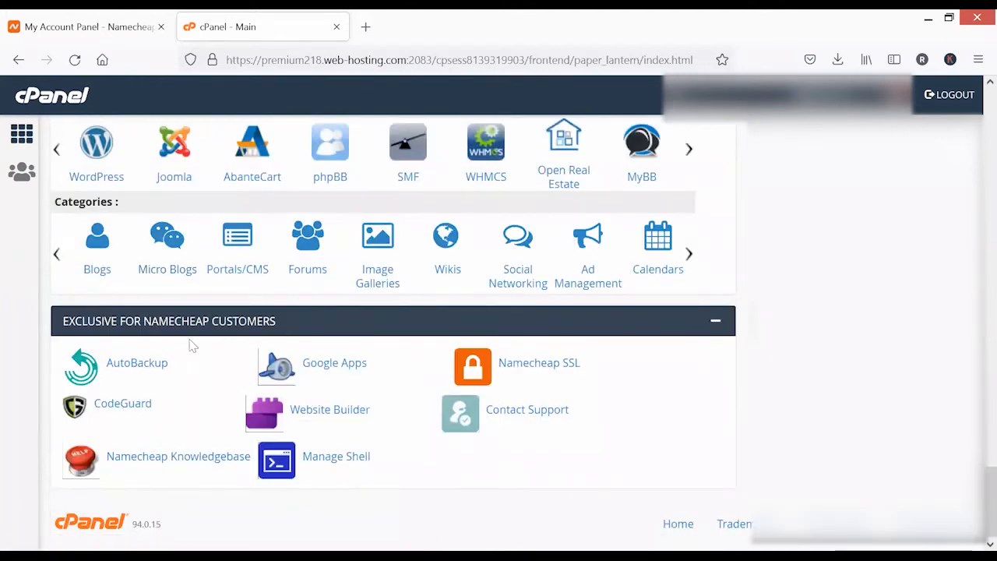
scroll(281, 353, "up", 8)
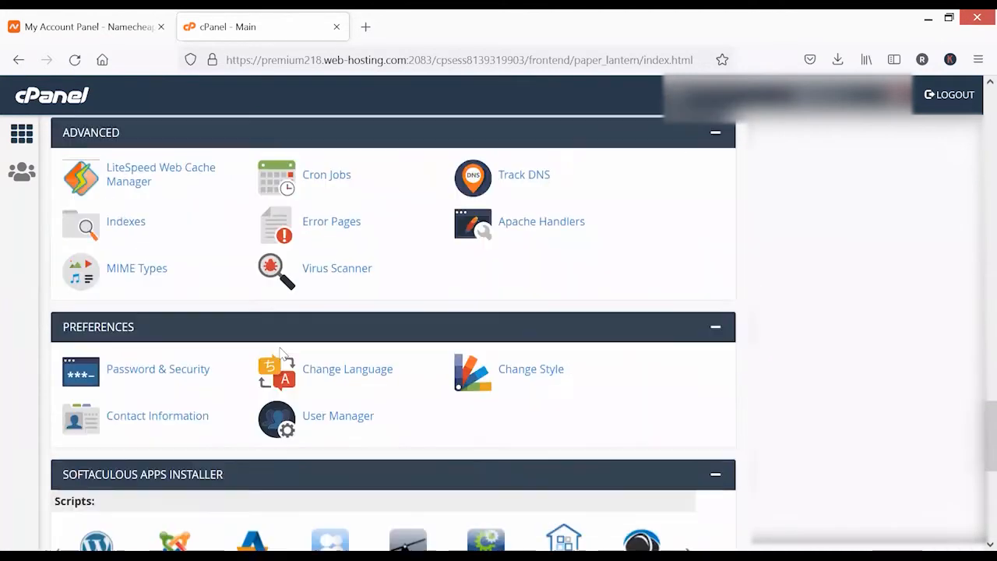
scroll(282, 352, "up", 2)
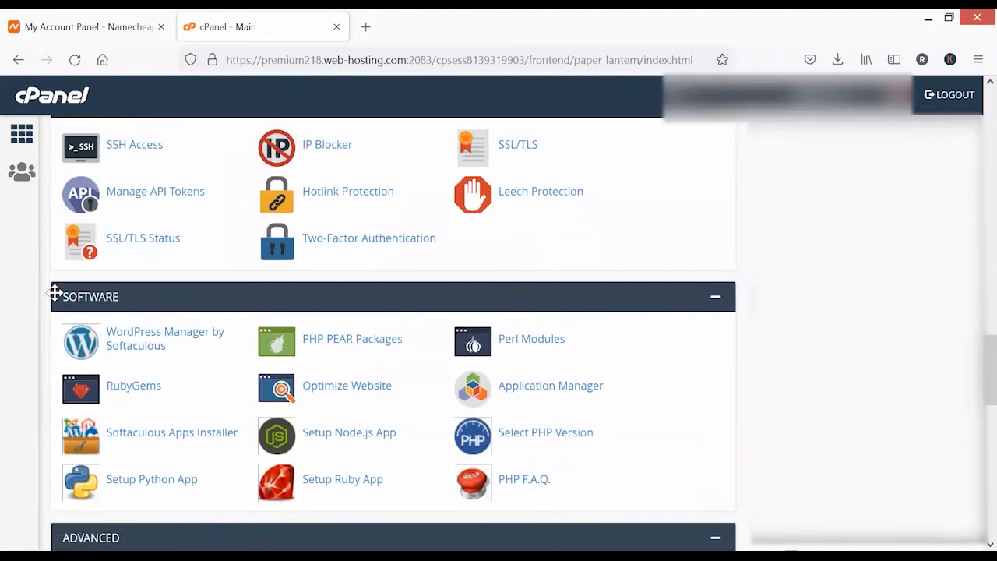
- Open WordPress Manager by Softaculous from the Software section
scroll(85, 285, "up", 15)
scroll(123, 425, "down", 5)
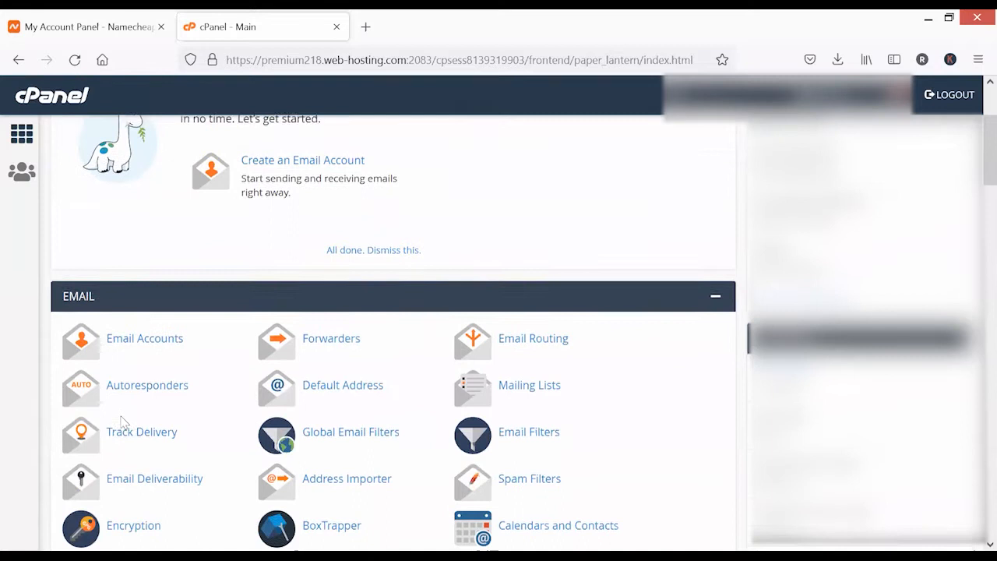
scroll(118, 427, "down", 7)
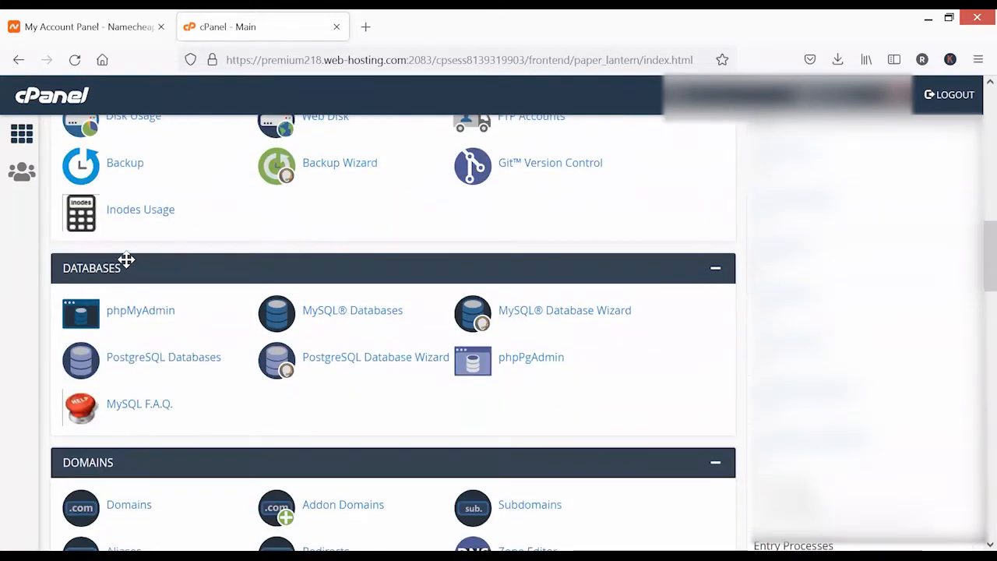
scroll(143, 341, "down", 5)
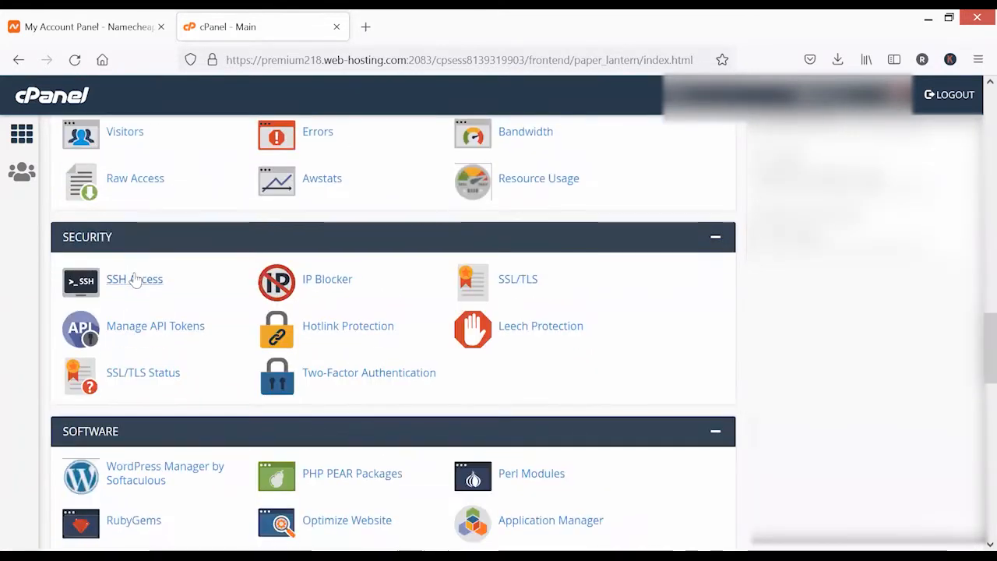
scroll(144, 251, "down", 3)
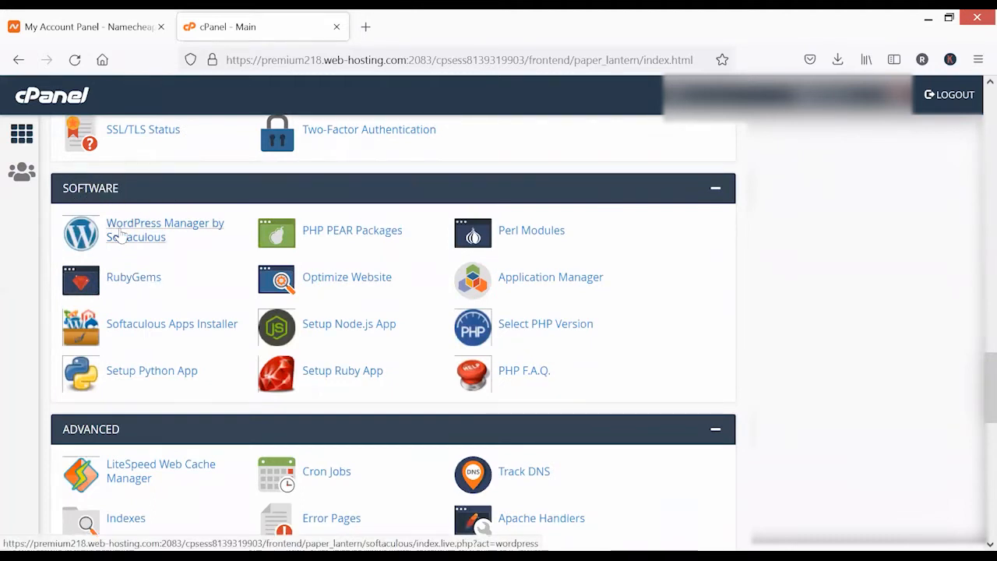
left_click(124, 246)
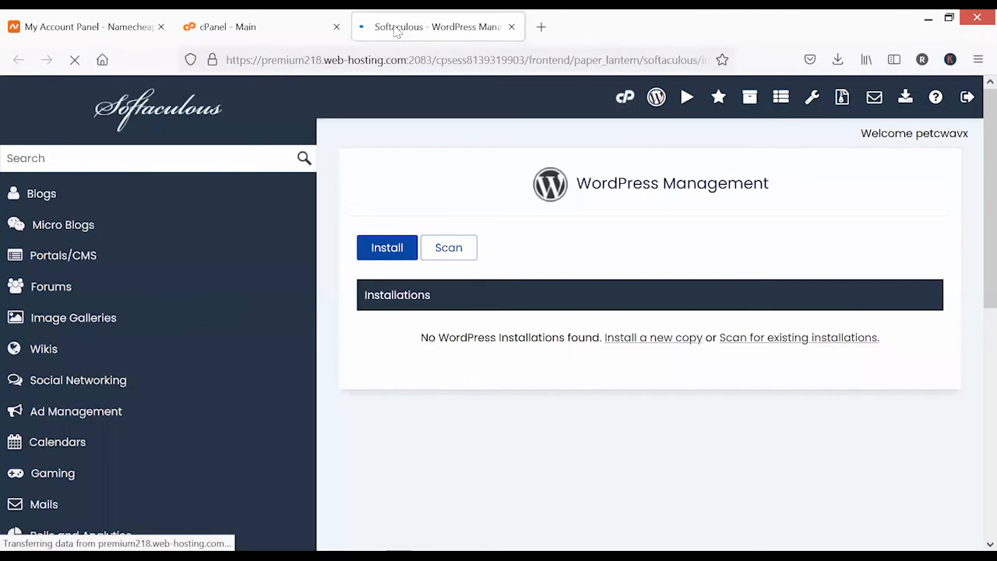
- Start a new WordPress installation from the WordPress Management page
scroll(640, 360, "down", 2)
scroll(639, 366, "up", 2)
scroll(639, 366, "down", 5)
scroll(640, 370, "up", 5)
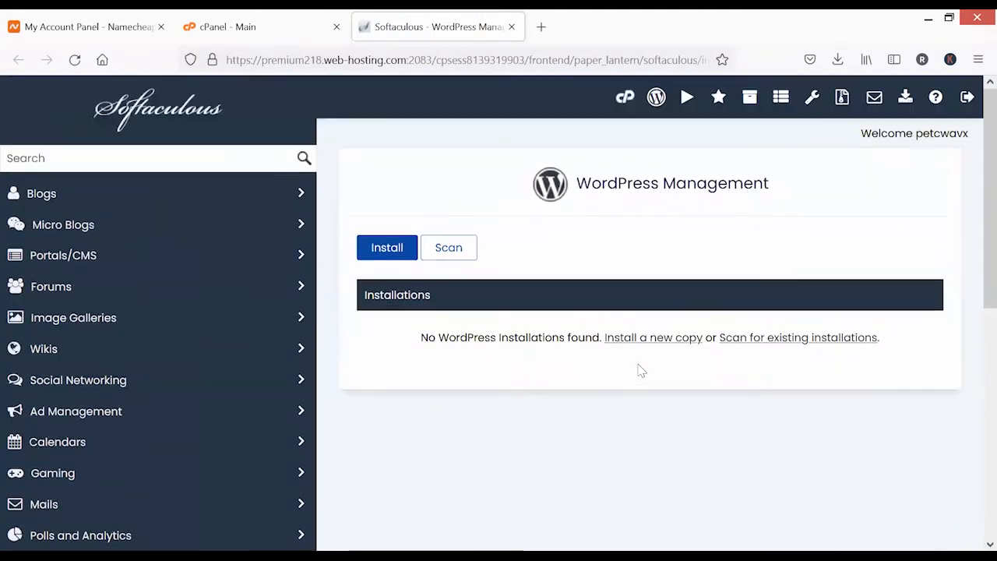
left_click(395, 250)
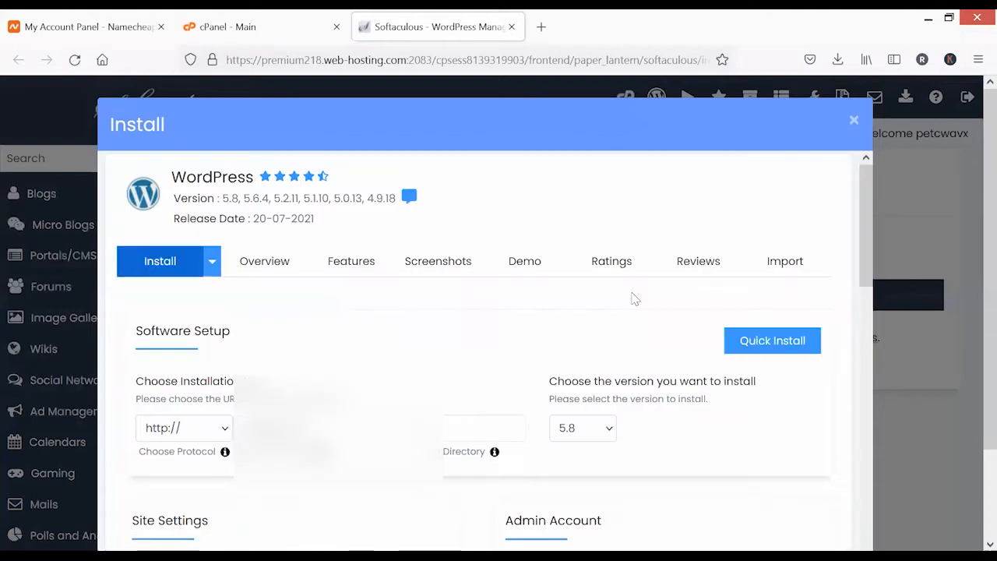
scroll(460, 320, "down", 2)
scroll(460, 318, "down", 1)
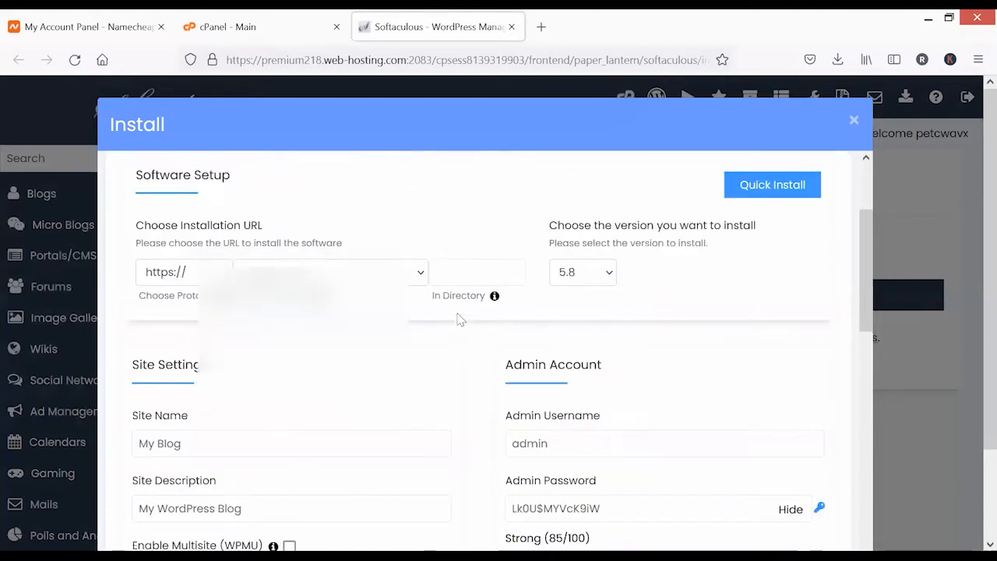
scroll(460, 319, "up", 3)
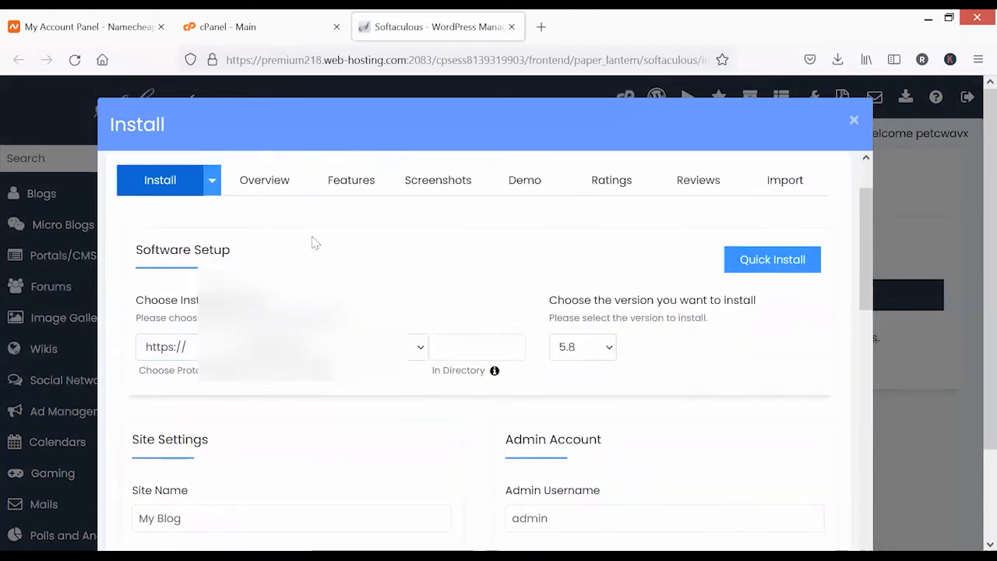
left_click(477, 347)
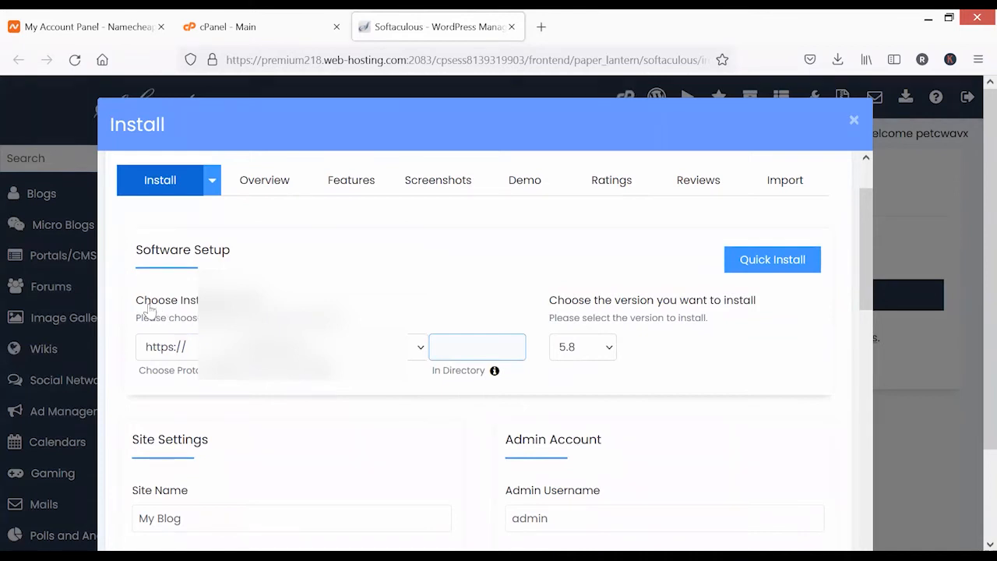
left_click(351, 348)
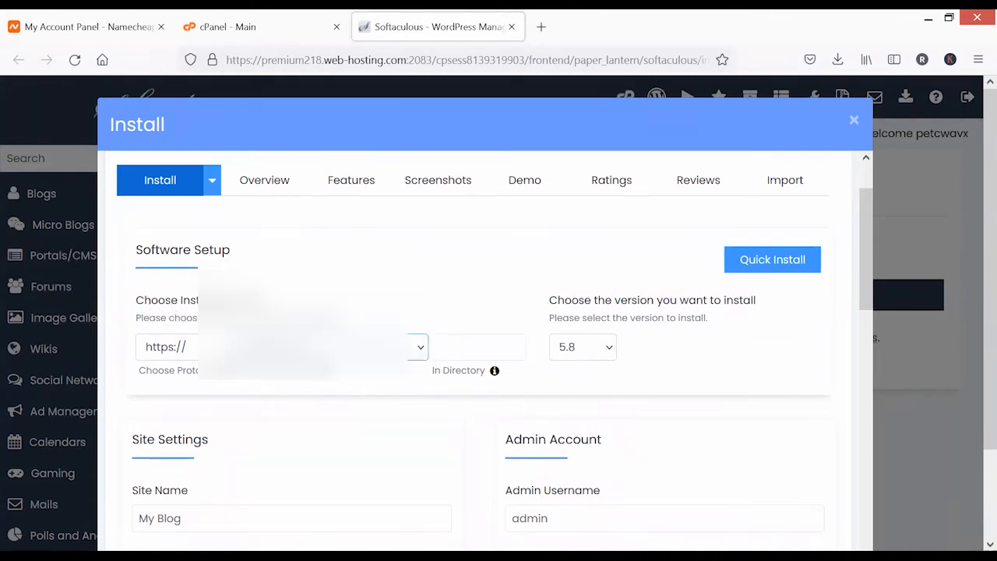
left_click(194, 352)
left_click(187, 347)
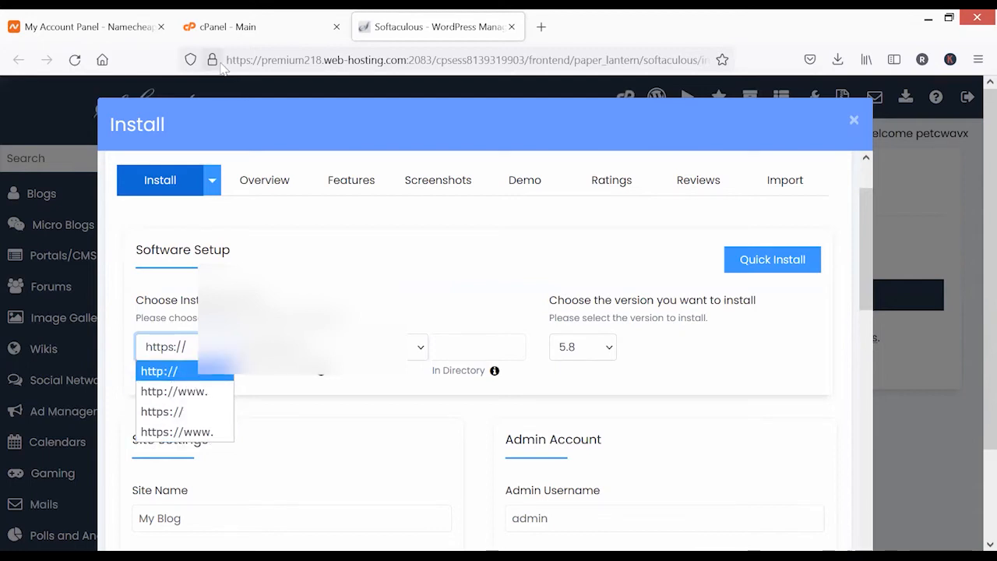
left_click(166, 419)
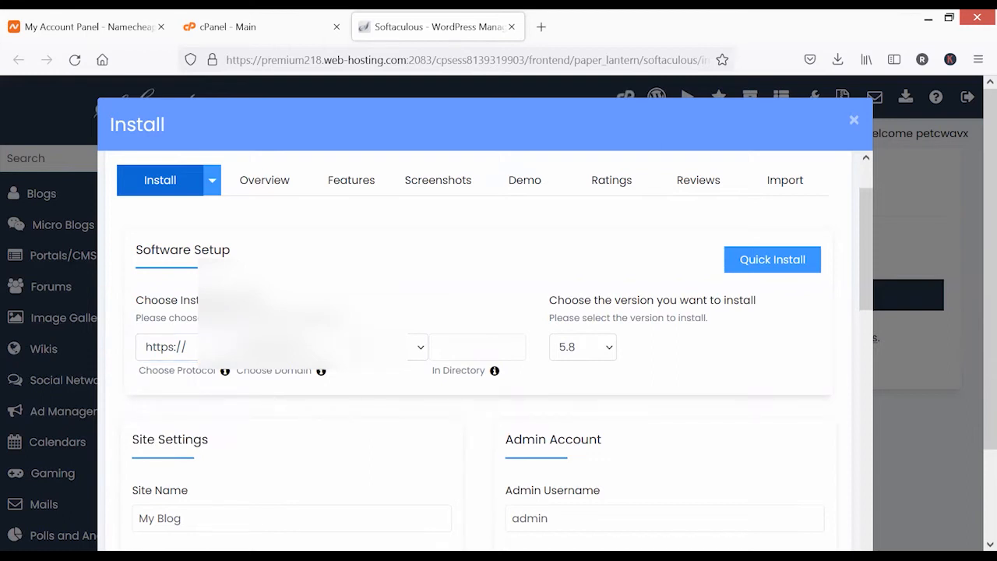
- Choose petcliq.com as the domain for the WordPress installation
left_click(331, 348)
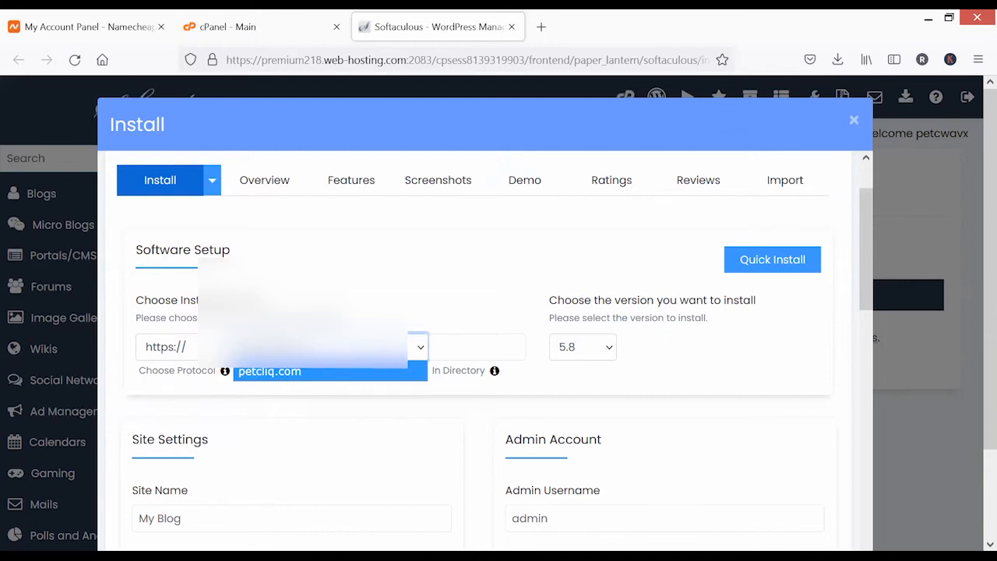
left_click(331, 352)
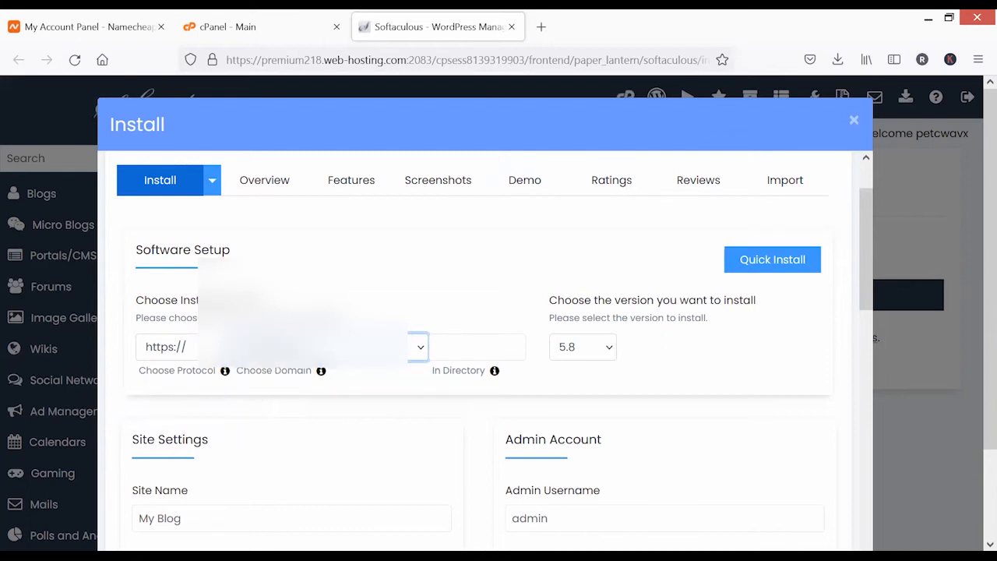
left_click(371, 349)
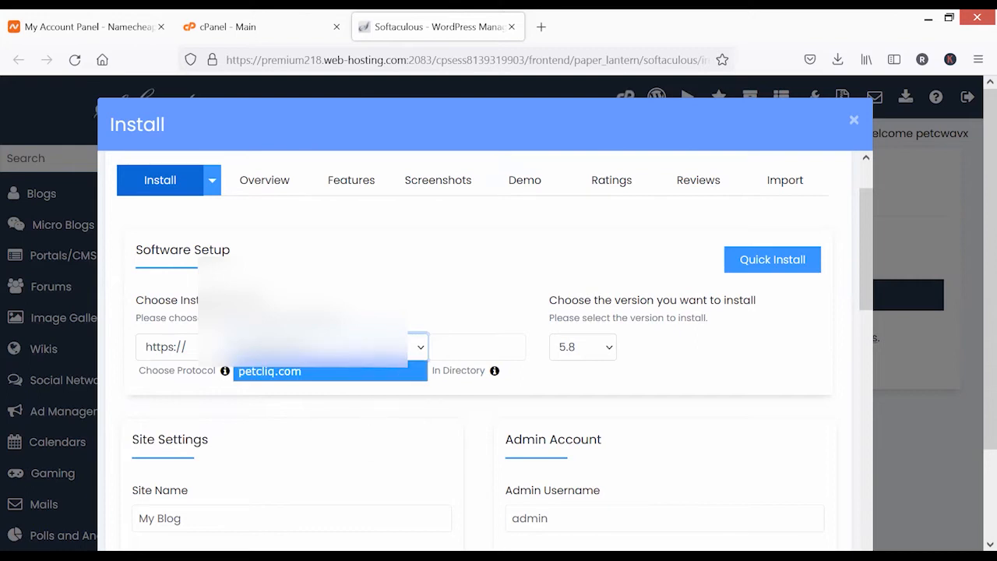
left_click(369, 352)
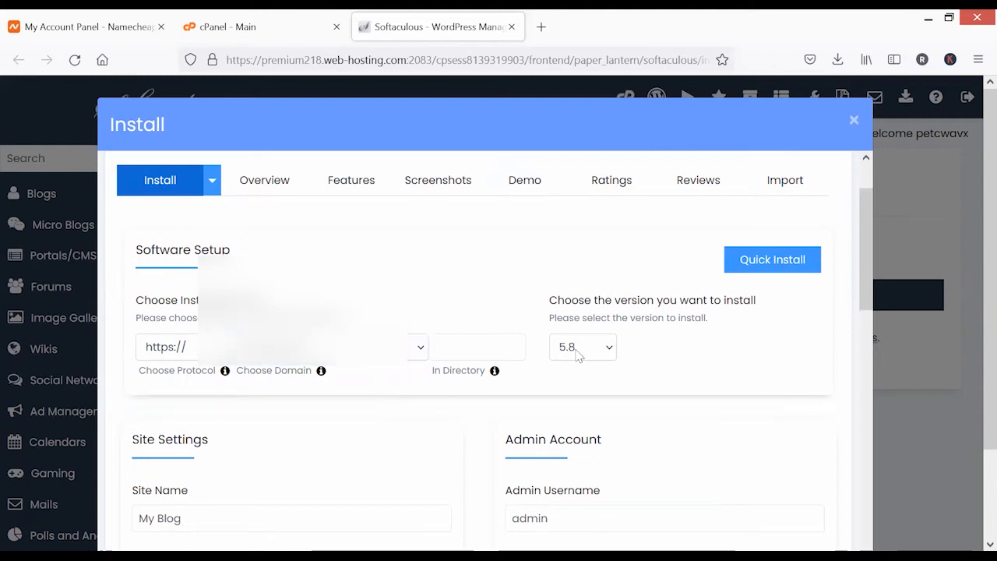
- Select 5.8 as the WordPress version to install
left_click(612, 356)
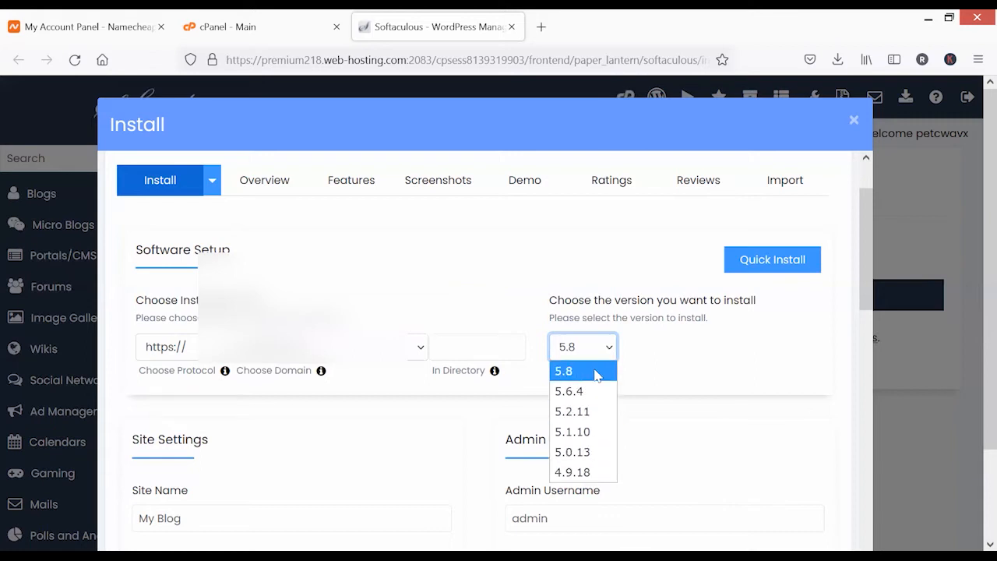
left_click(595, 374)
left_click(583, 384)
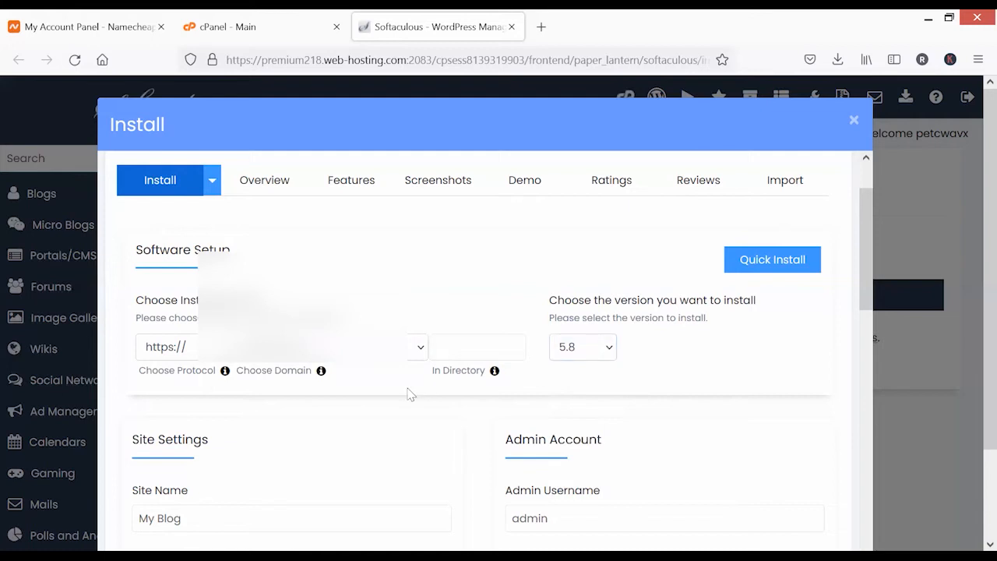
- Review the protocol and domain choices of the installation URL
scroll(408, 394, "down", 2)
left_click(165, 265)
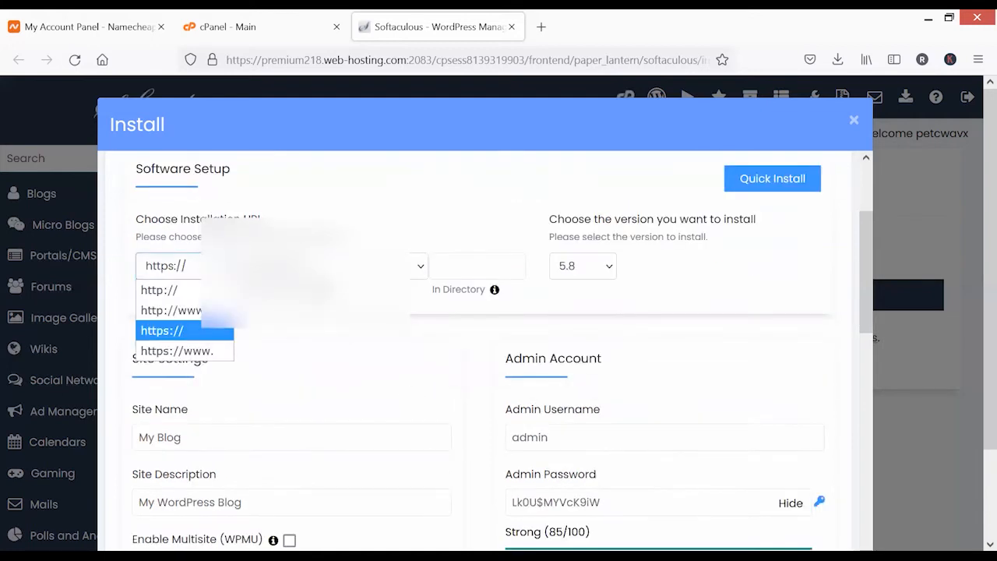
left_click(350, 265)
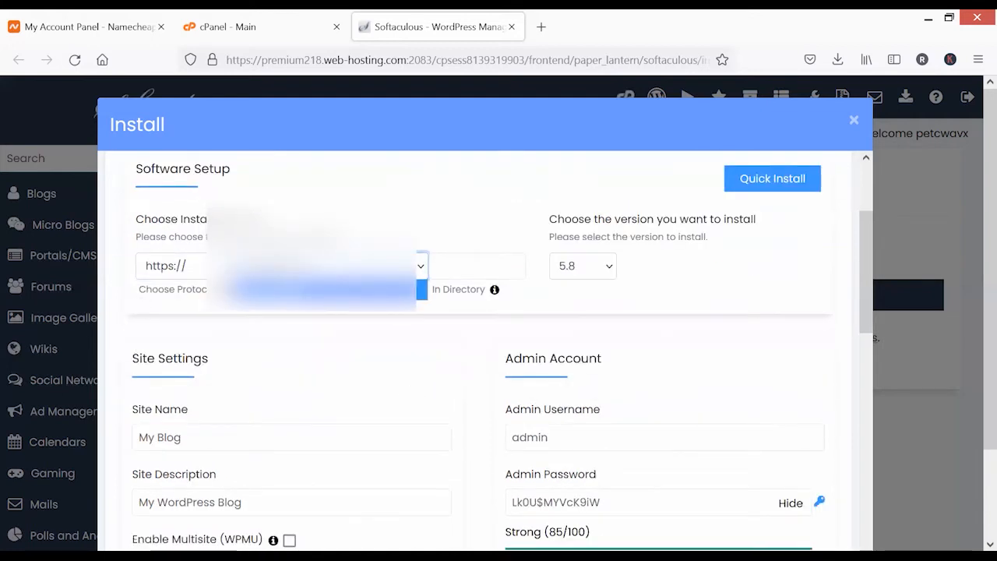
left_click(442, 305)
scroll(405, 372, "down", 3)
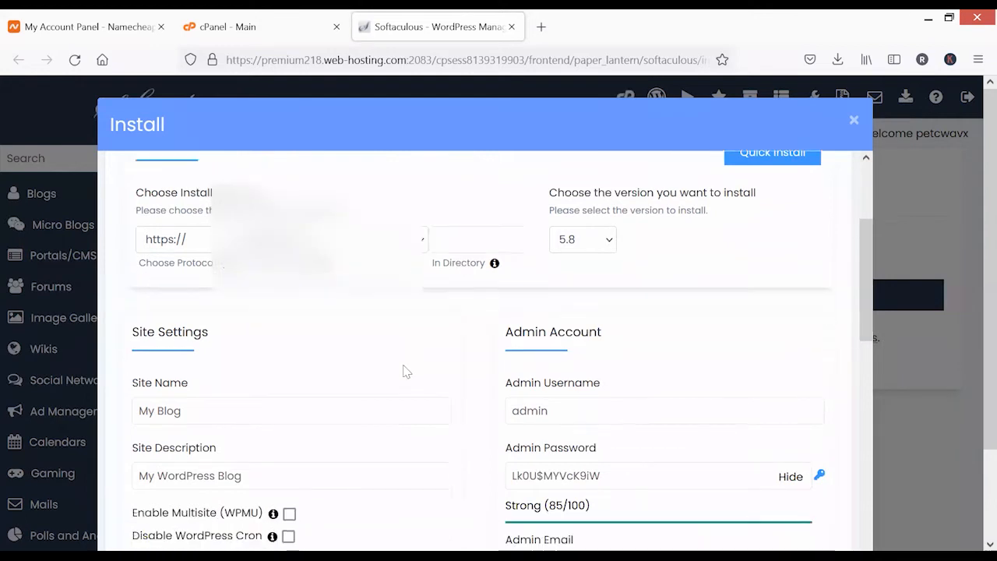
- Examine the default Site Name and Site Description entries in the Site Settings section
left_click(269, 282)
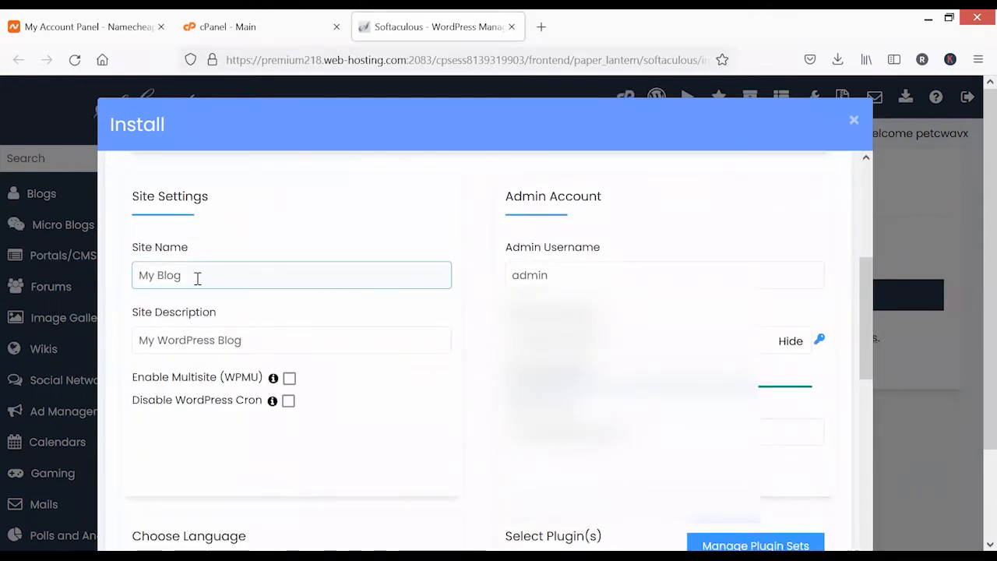
left_click_drag(198, 279, 137, 275)
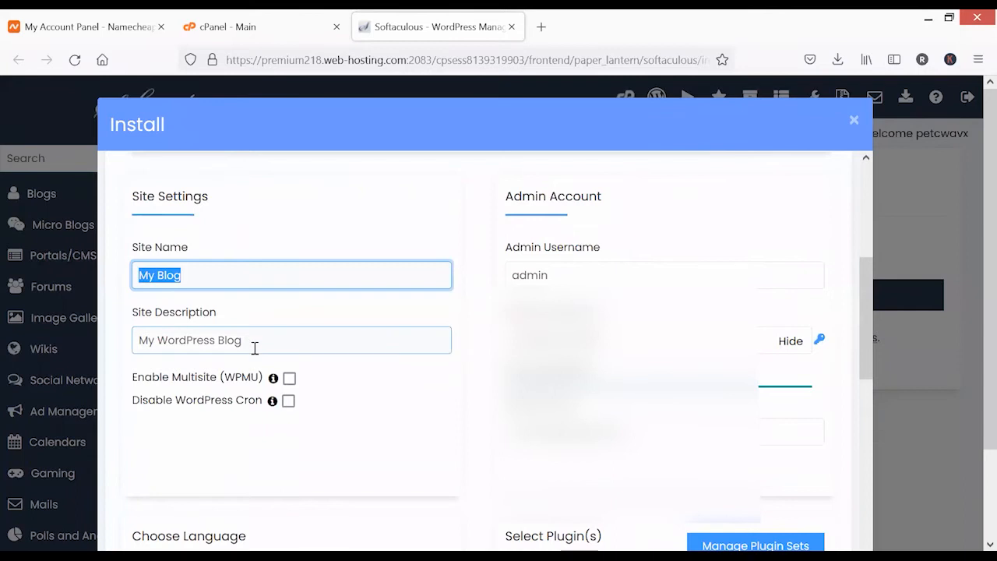
left_click_drag(254, 348, 123, 350)
scroll(284, 292, "up", 1)
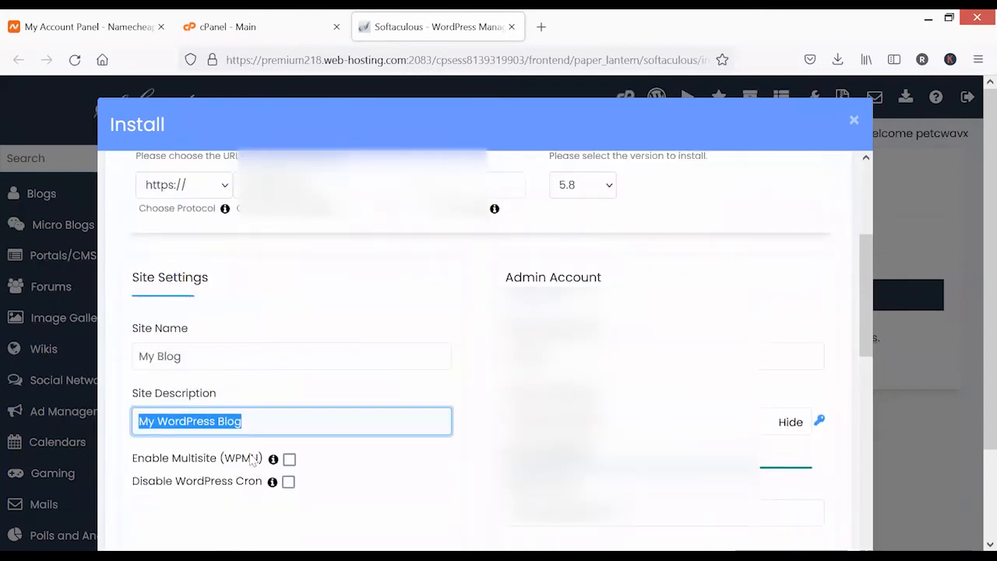
left_click(181, 356)
left_click_drag(180, 356, 136, 356)
left_click_drag(261, 425, 127, 423)
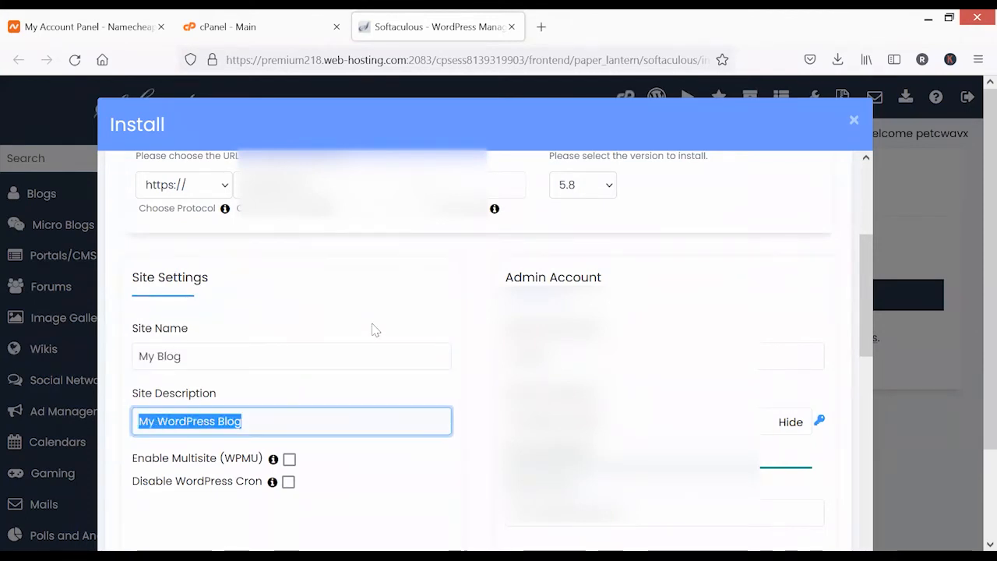
left_click_drag(191, 360, 101, 366)
left_click_drag(246, 420, 132, 421)
left_click(186, 354)
triple_click(162, 359)
left_click_drag(250, 434, 136, 433)
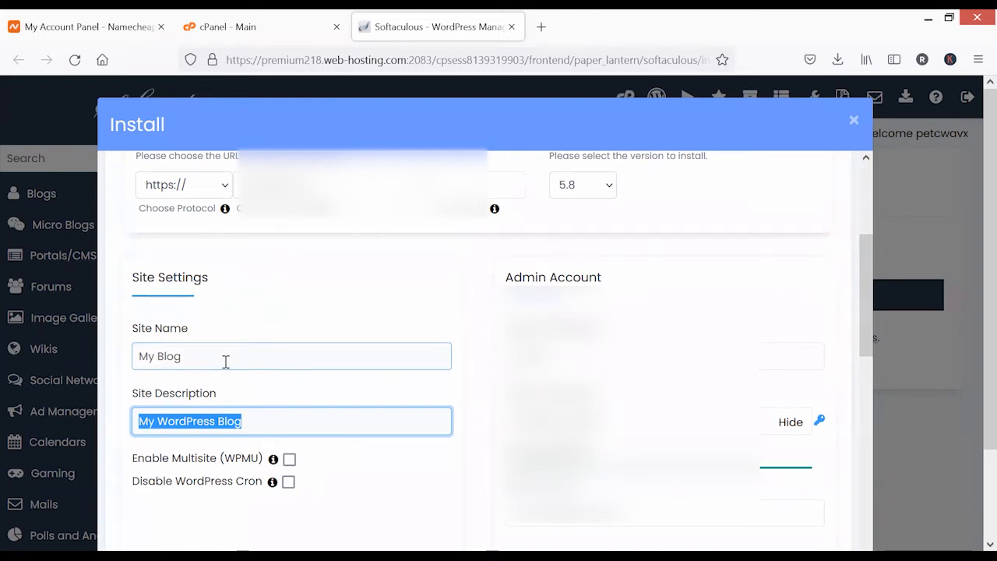
left_click_drag(226, 361, 129, 383)
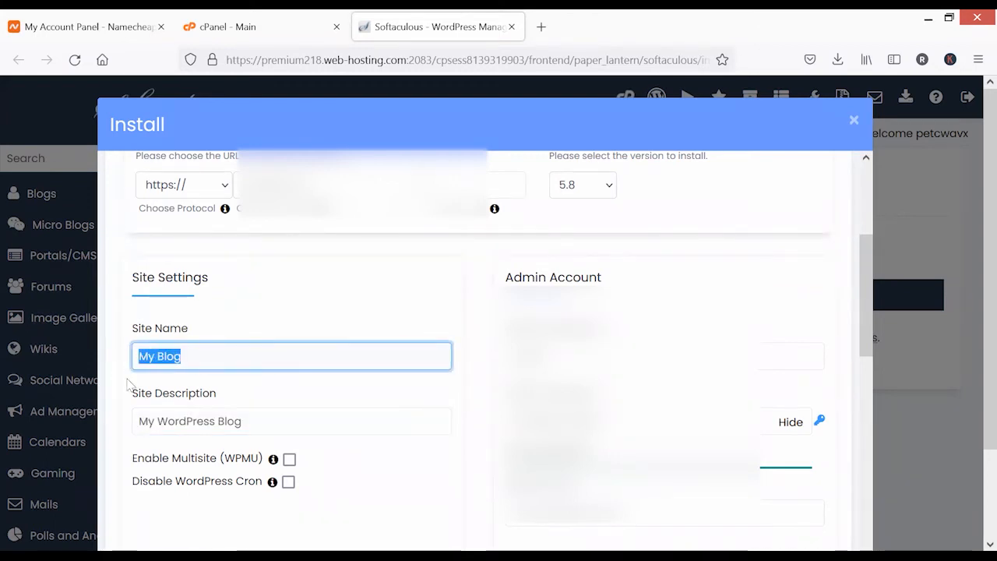
- Review the Site Name and Site Description fields again, along with the installation URL above them
left_click(241, 424)
left_click_drag(231, 428, 131, 439)
left_click(196, 351)
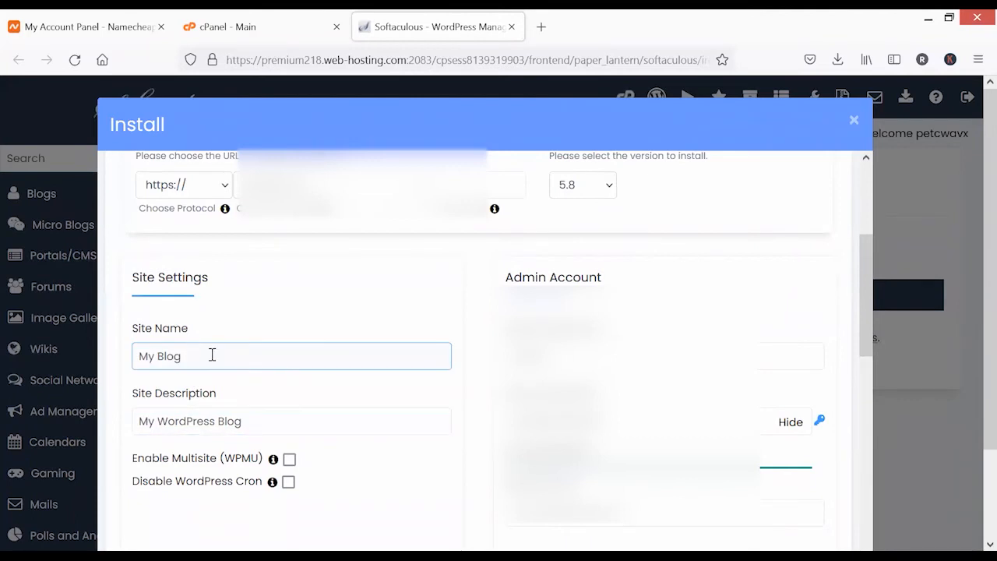
left_click(300, 380)
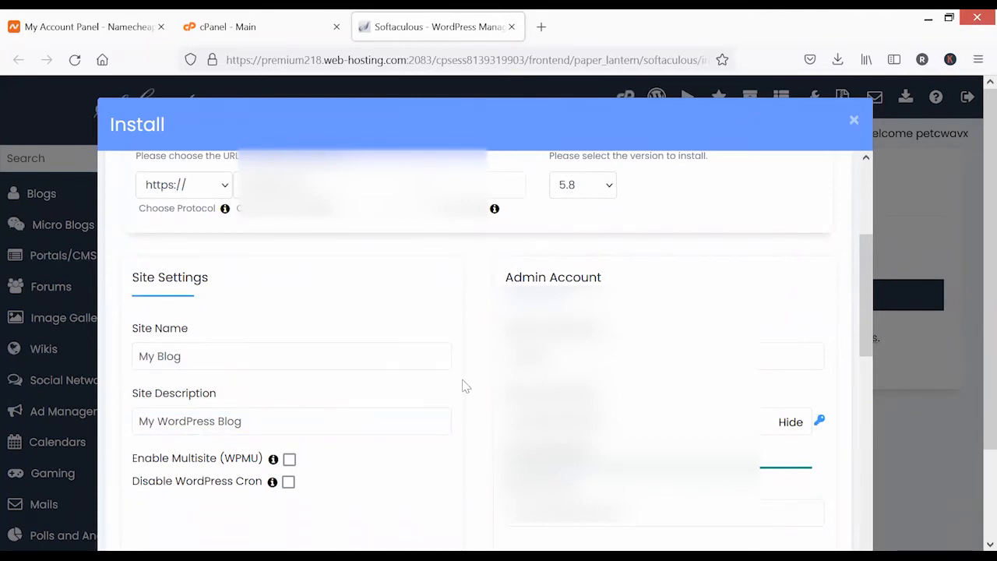
scroll(465, 385, "up", 2)
scroll(465, 385, "down", 2)
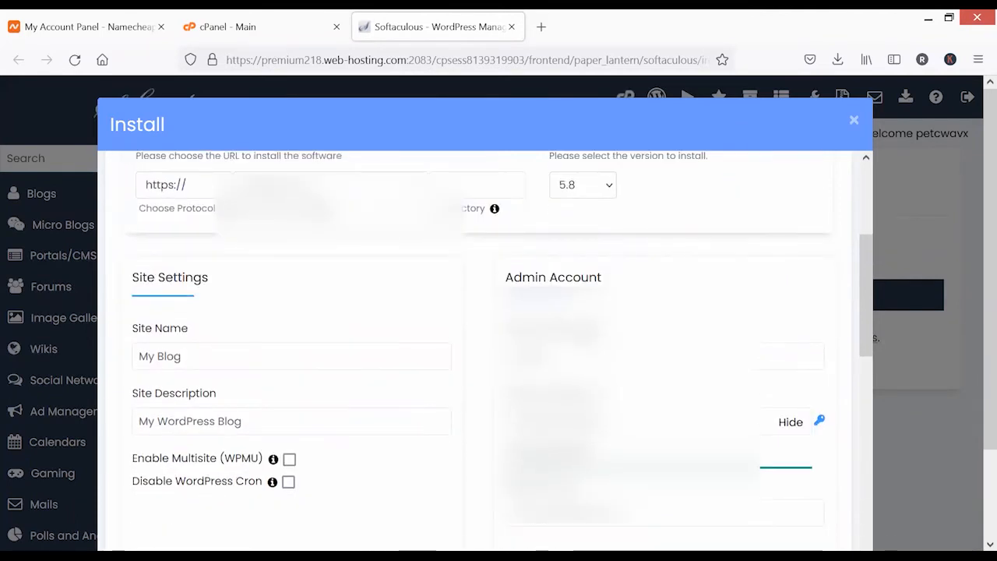
- Replace the default Admin Username in the Admin Account section with the chosen username
scroll(587, 269, "down", 2)
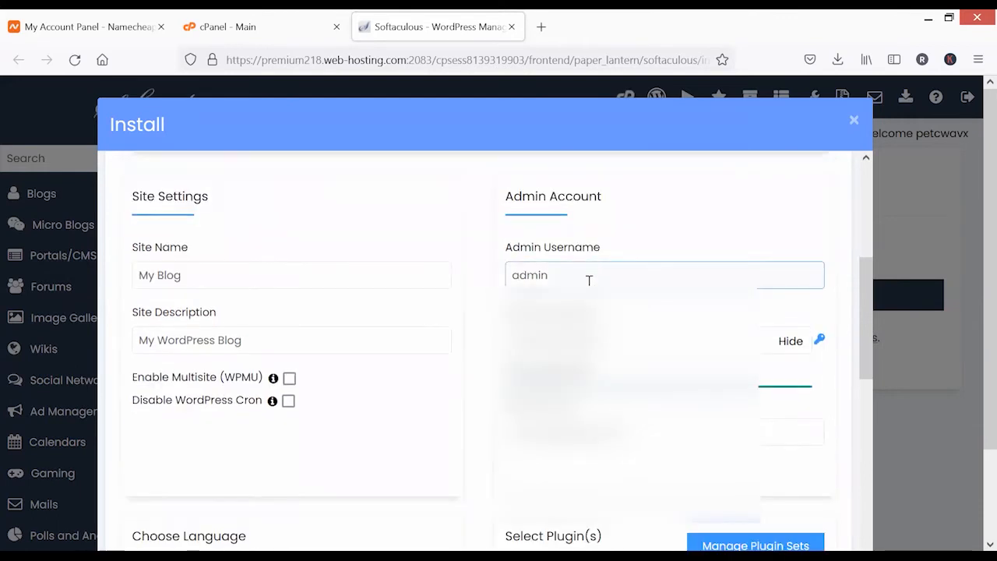
left_click(589, 281)
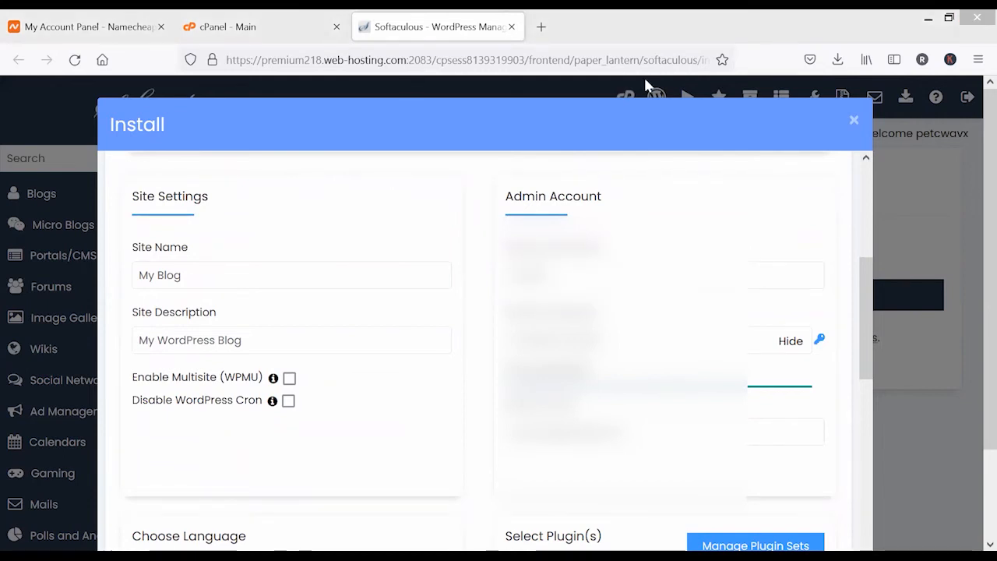
left_click_drag(548, 275, 507, 275)
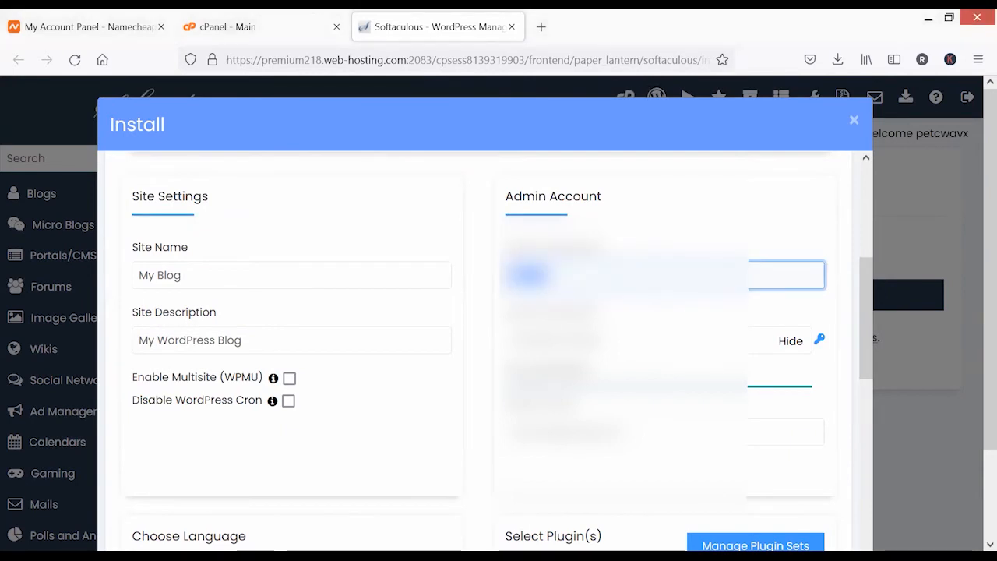
key("ctrl+v")
- Replace the Admin Password with a new account password and select the entered password
left_click(604, 341)
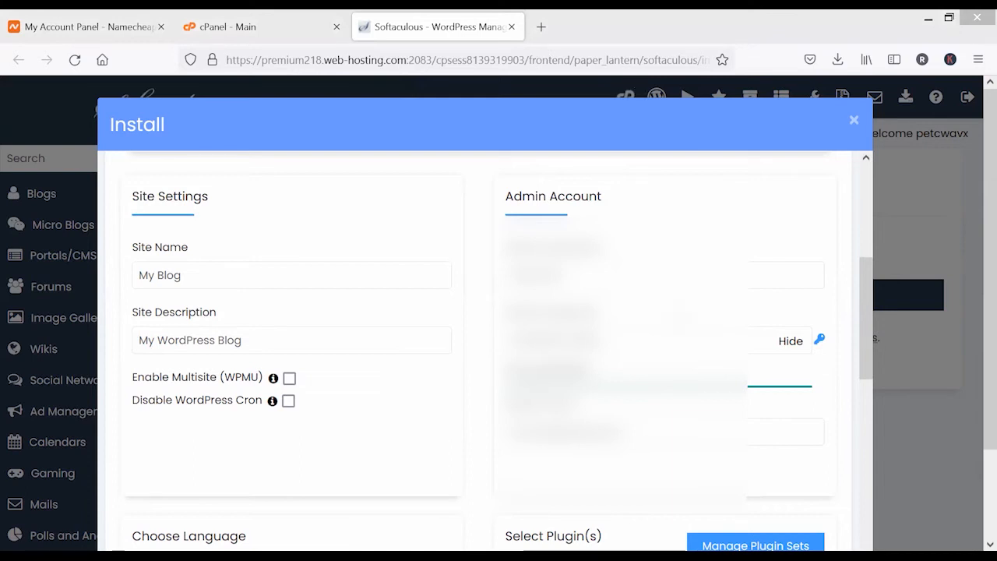
left_click(655, 339)
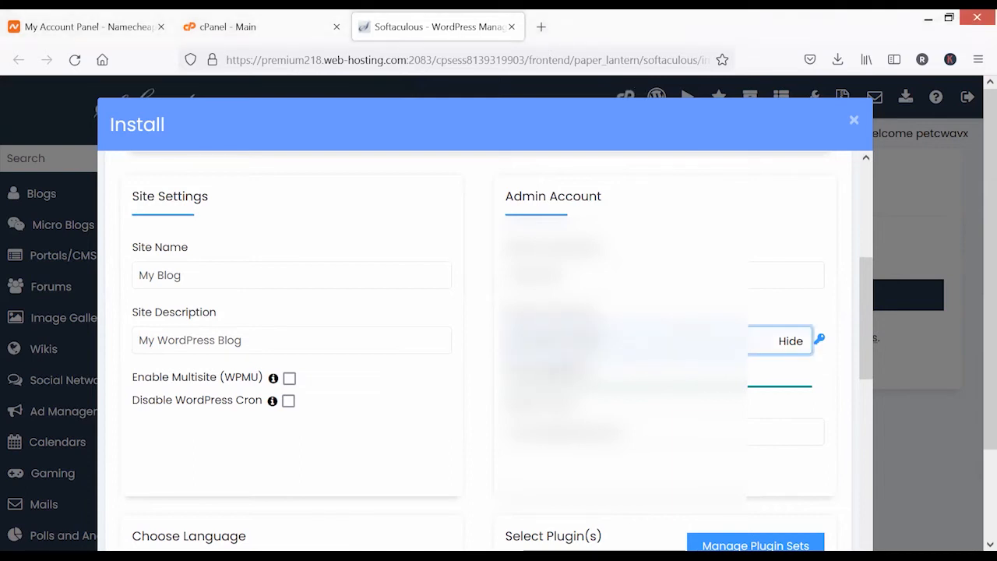
left_click_drag(606, 341, 508, 340)
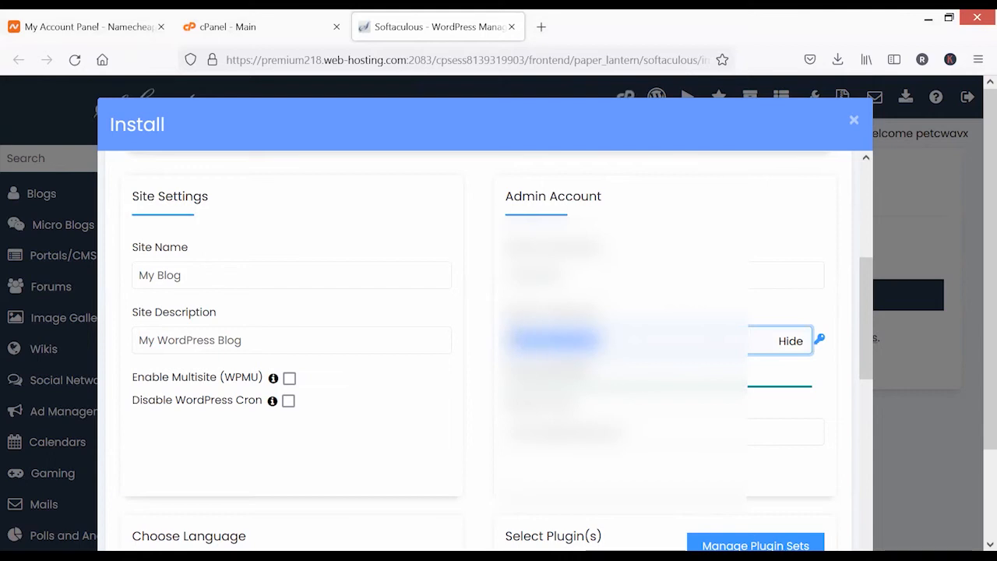
key("ctrl+v")
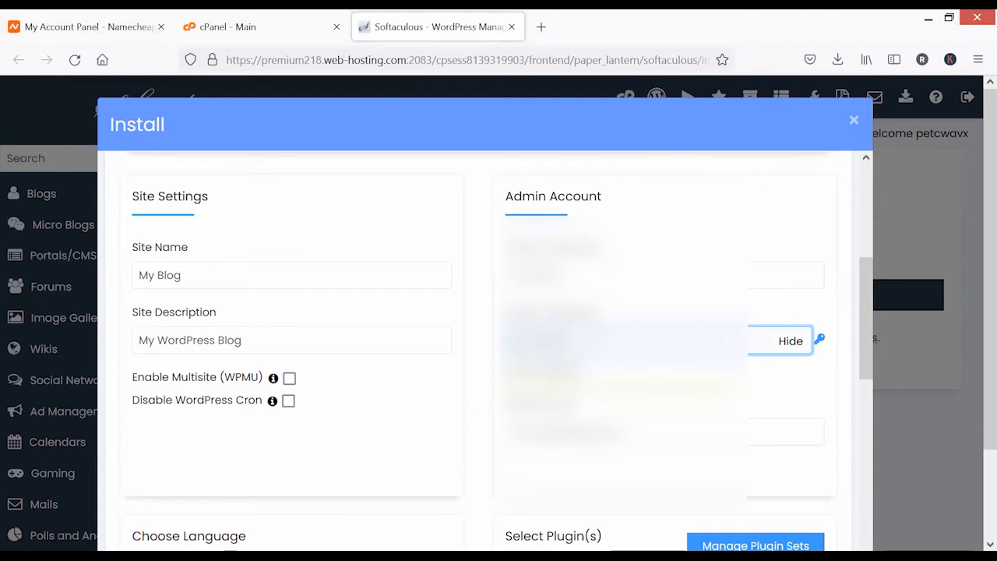
key("ctrl+a")
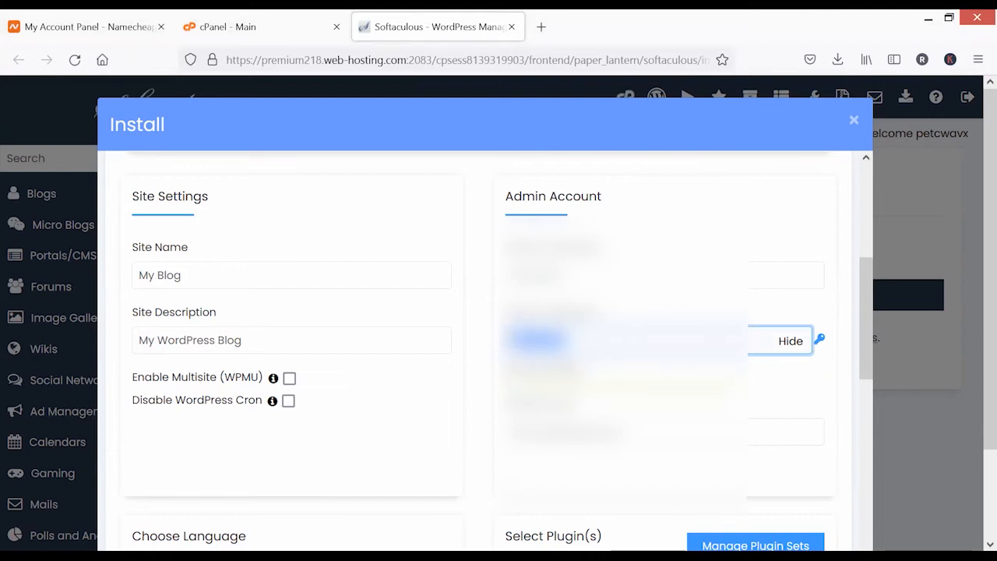
left_click(580, 341)
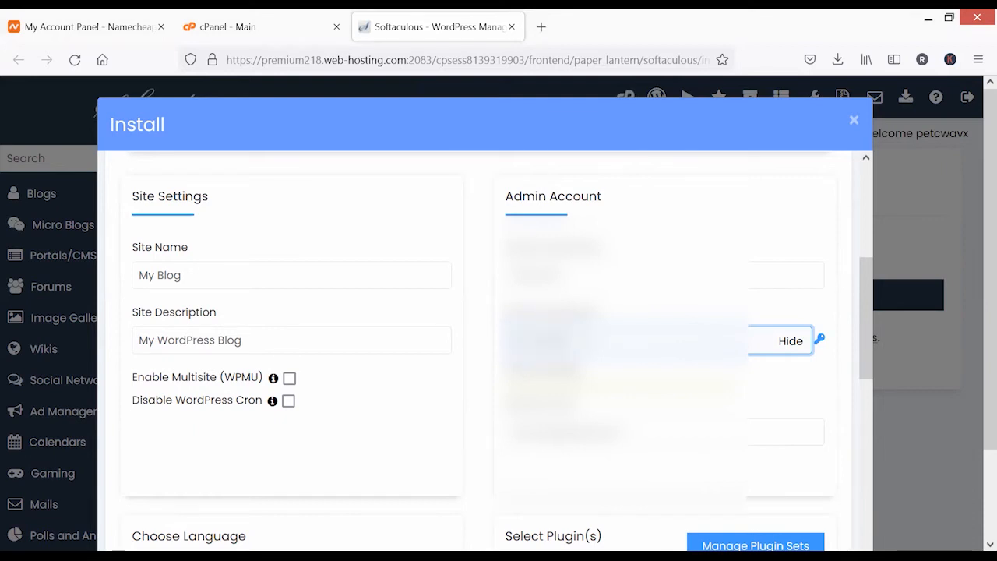
type("@")
left_click_drag(605, 340, 515, 341)
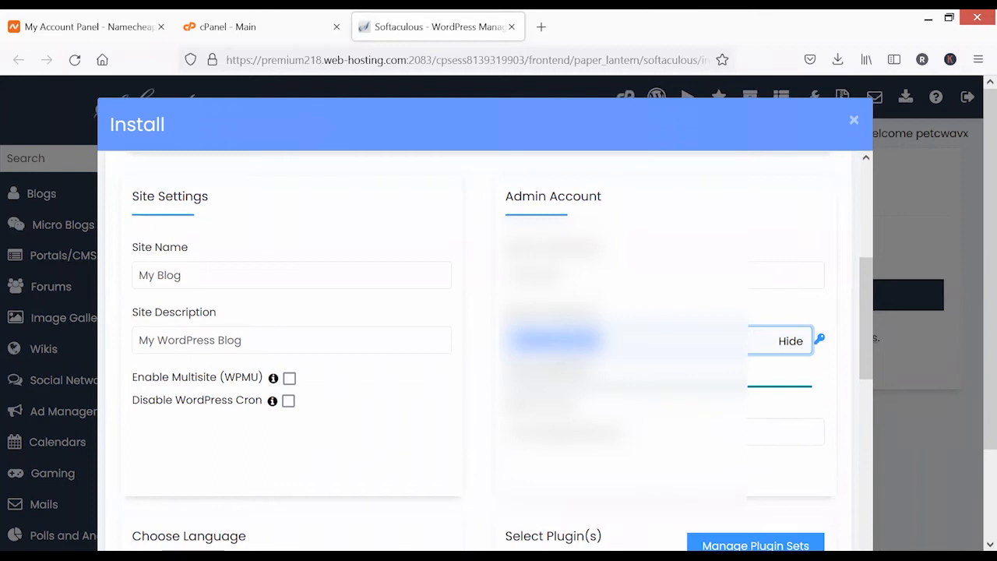
key("alt+Tab")
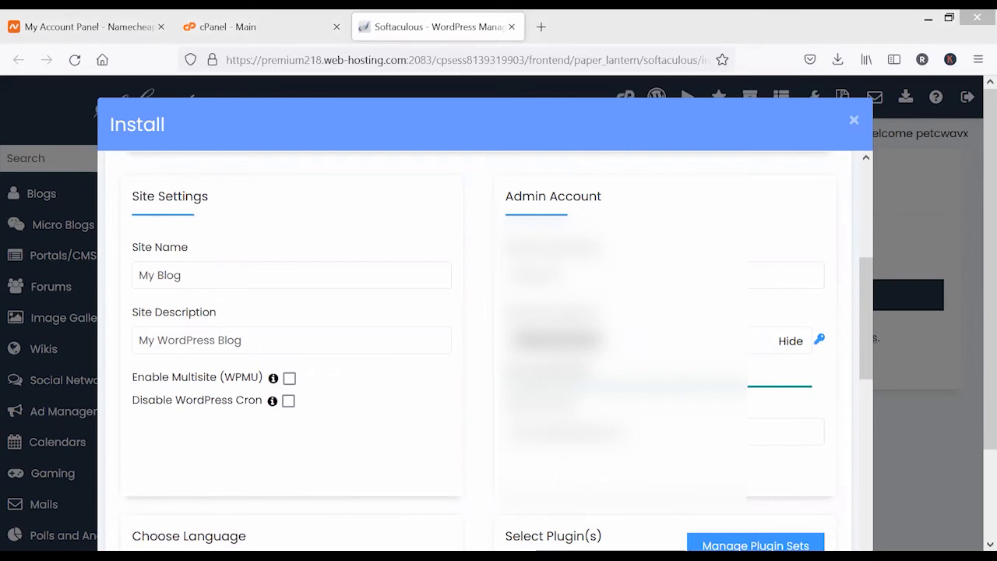
- Select the existing Admin Email, switch to the Namecheap account, open its profile and copy the primary email address
left_click(628, 432)
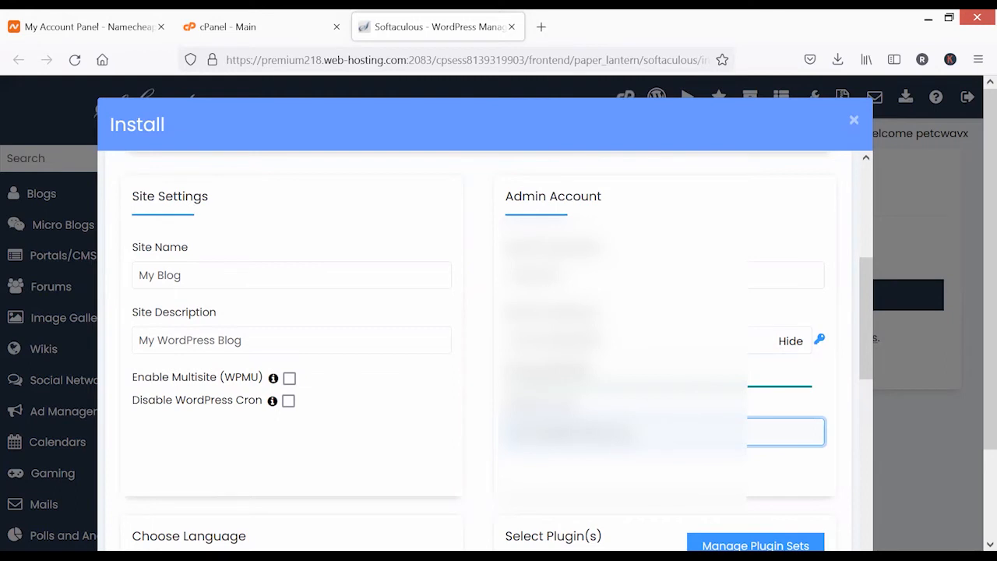
left_click_drag(626, 433, 509, 432)
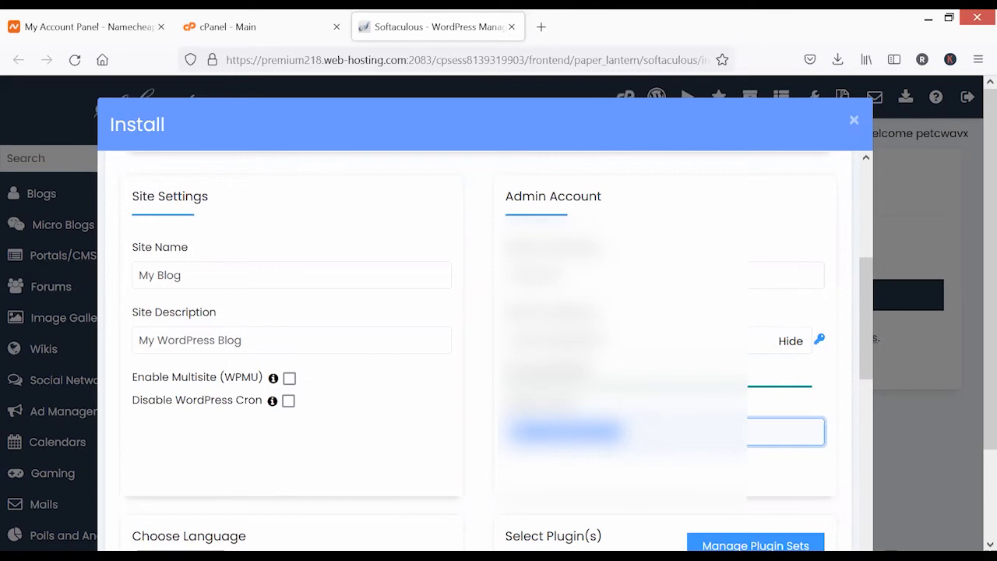
left_click(195, 24)
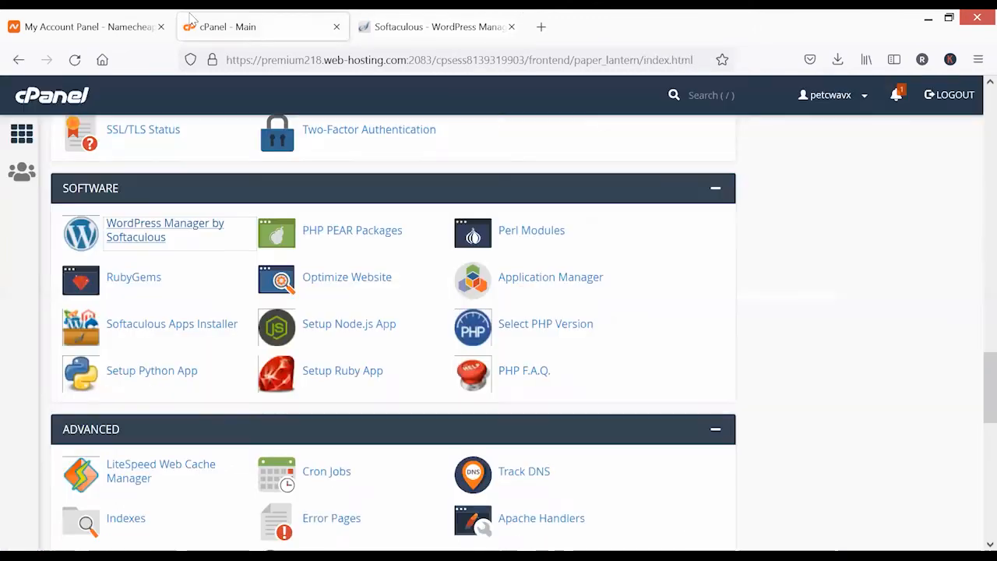
scroll(198, 167, "up", 10)
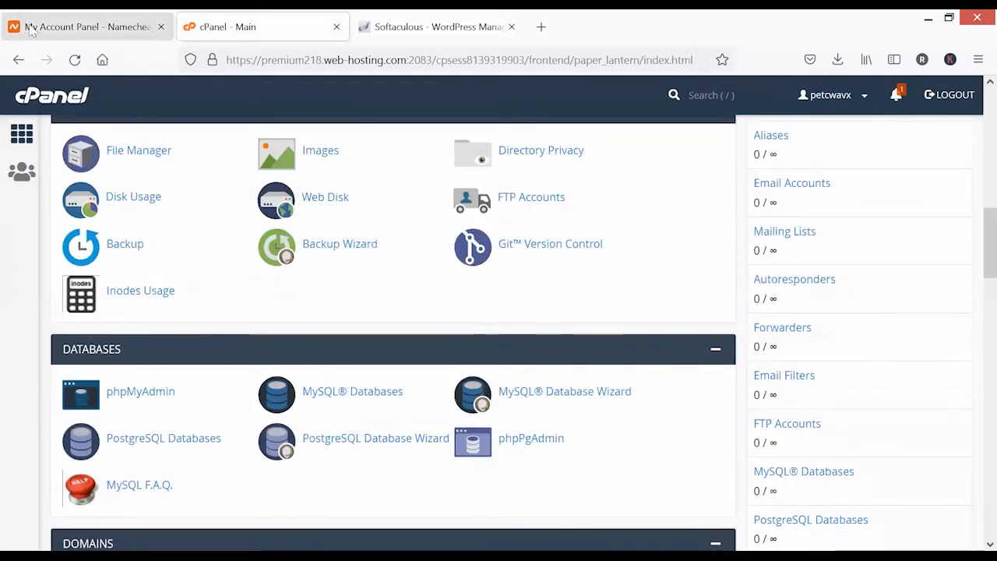
left_click(33, 28)
mouse_move(182, 95)
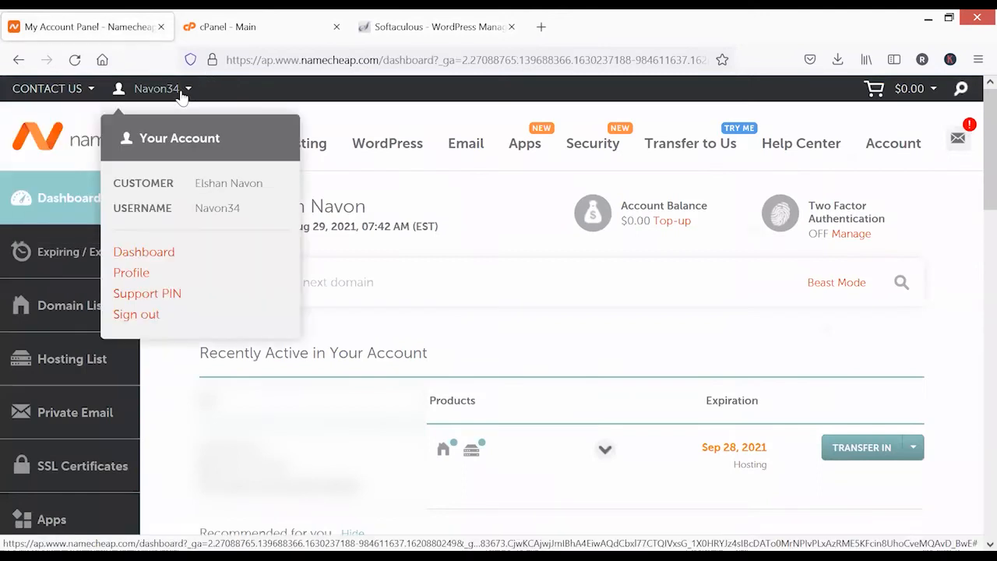
left_click(134, 274)
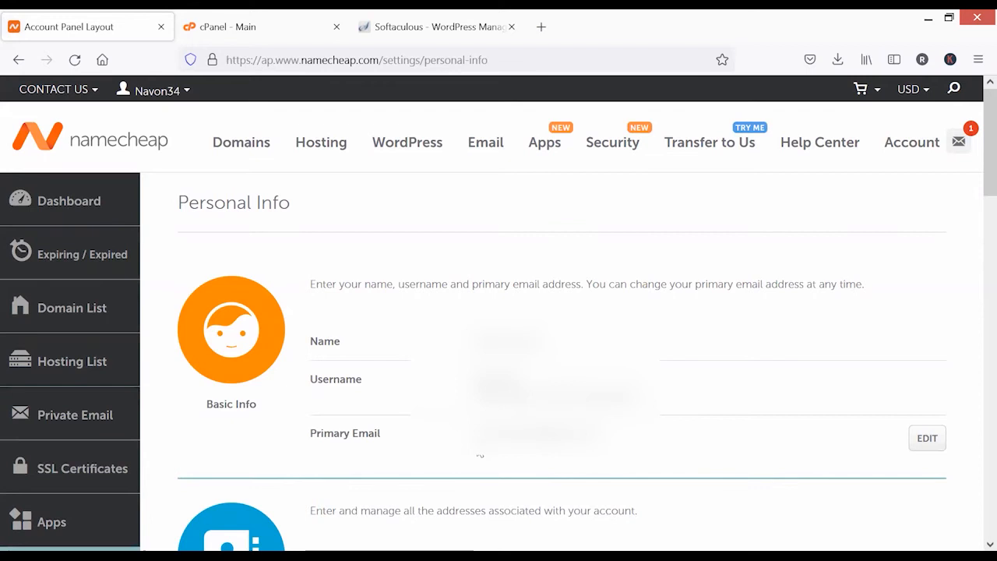
left_click_drag(474, 433, 600, 433)
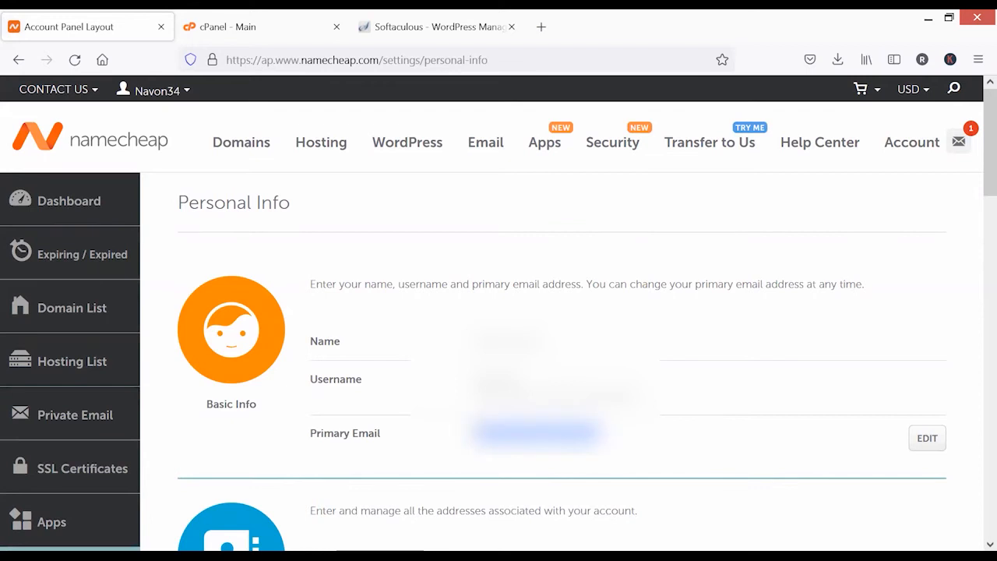
- Return to the WordPress installation form and replace the Admin Email with the copied primary email address
left_click(390, 26)
key("ctrl+v")
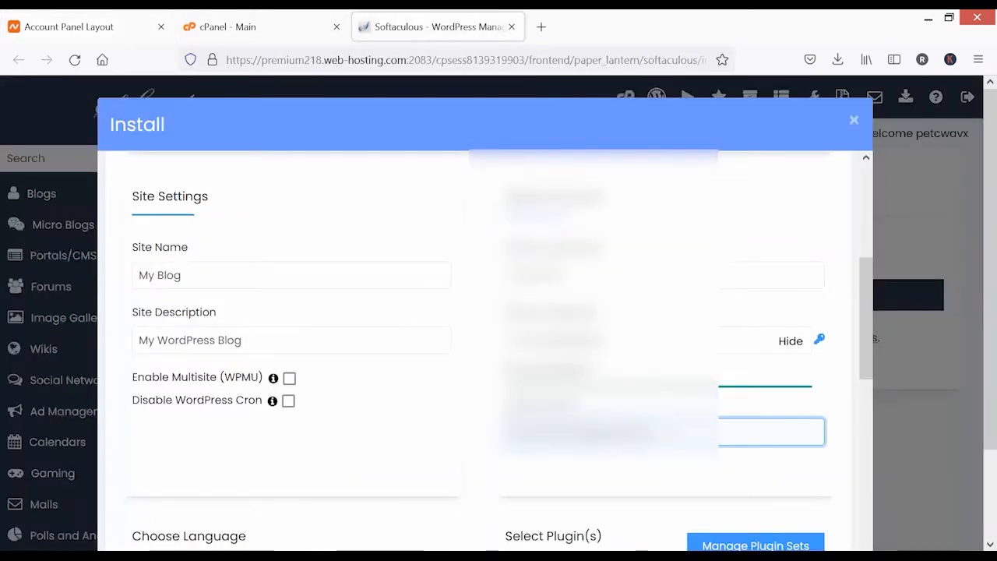
left_click(746, 403)
- Examine the language, plugin, advanced and theme options down to the end of the installation form
scroll(748, 408, "down", 3)
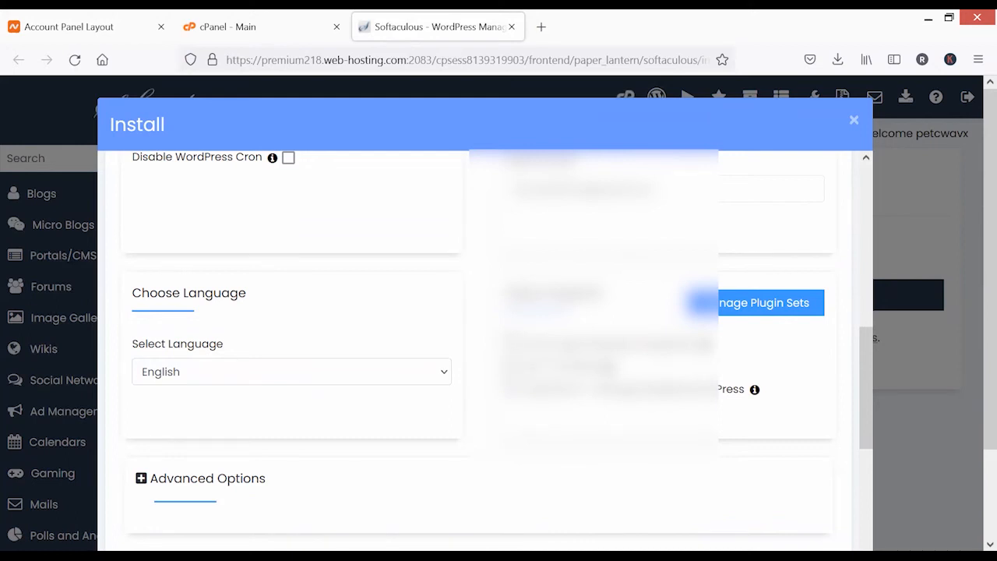
scroll(545, 359, "down", 2)
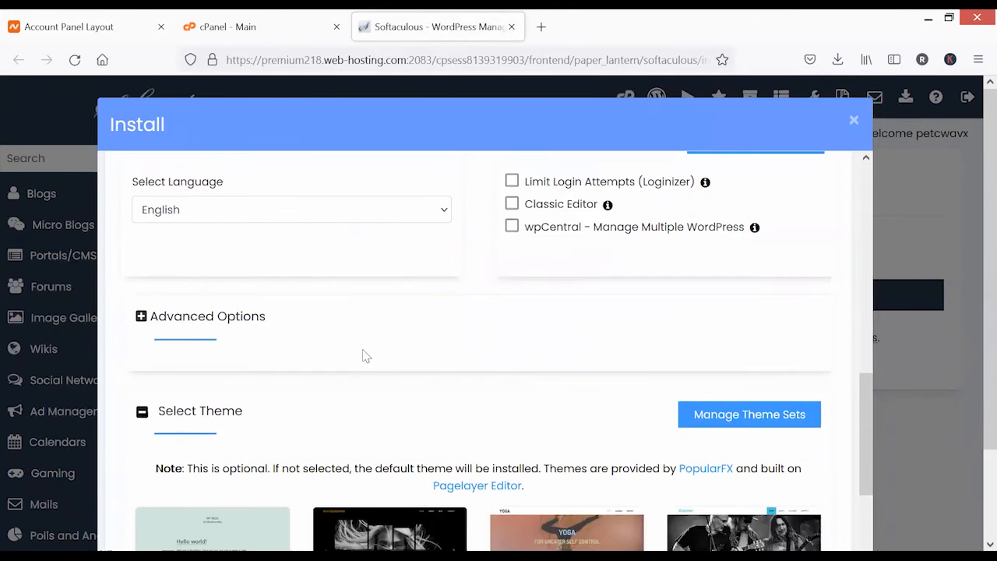
scroll(363, 356, "down", 1)
scroll(363, 356, "down", 4)
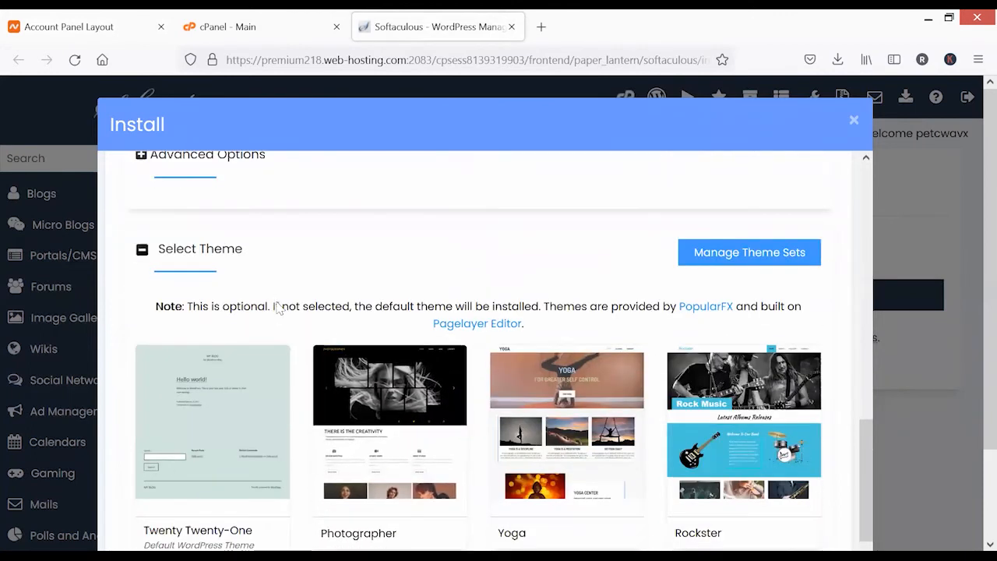
scroll(257, 373, "up", 1)
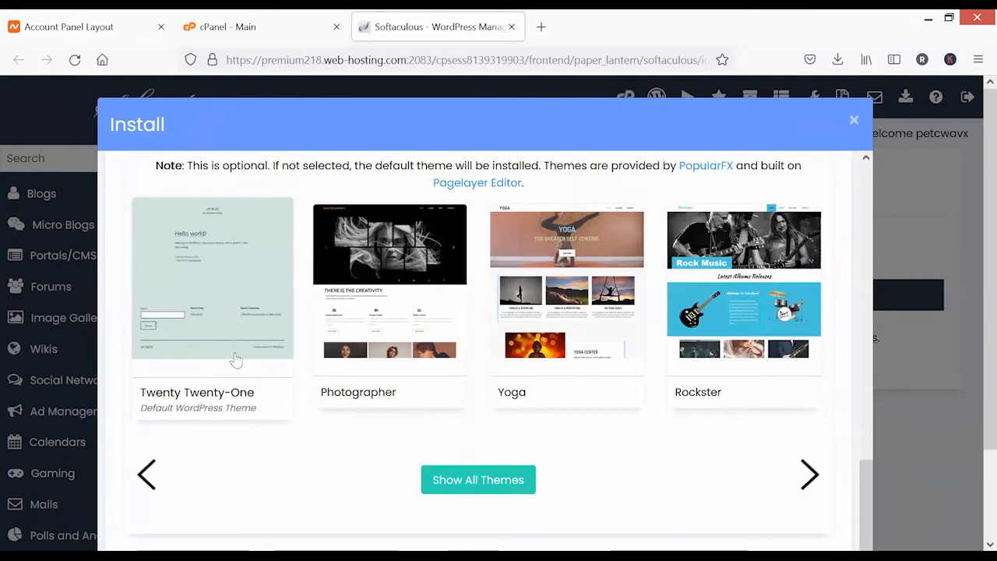
scroll(285, 464, "down", 1)
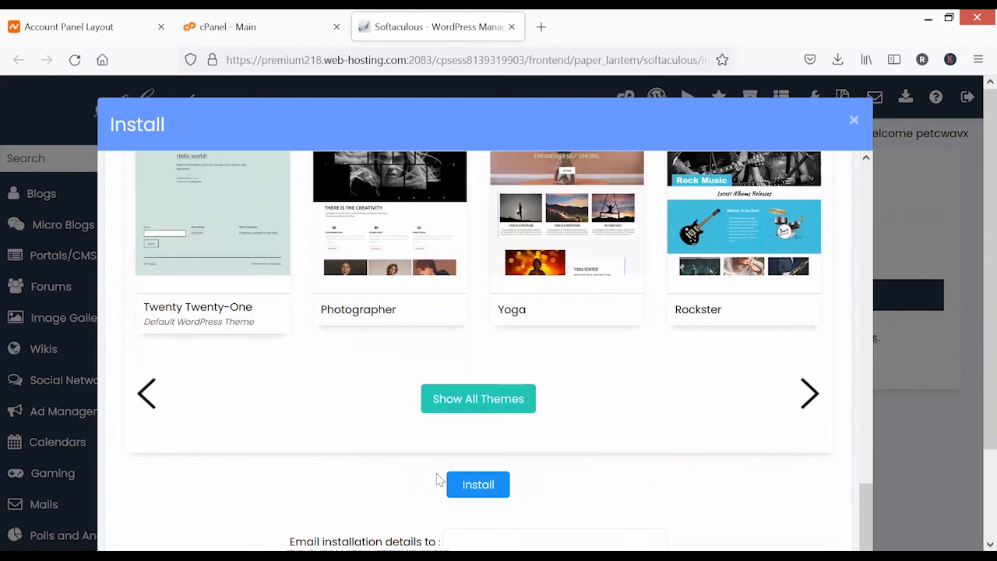
- Recheck the protocol, domain, directory and version settings in the Software Setup section
scroll(437, 478, "up", 10)
scroll(429, 459, "down", 1)
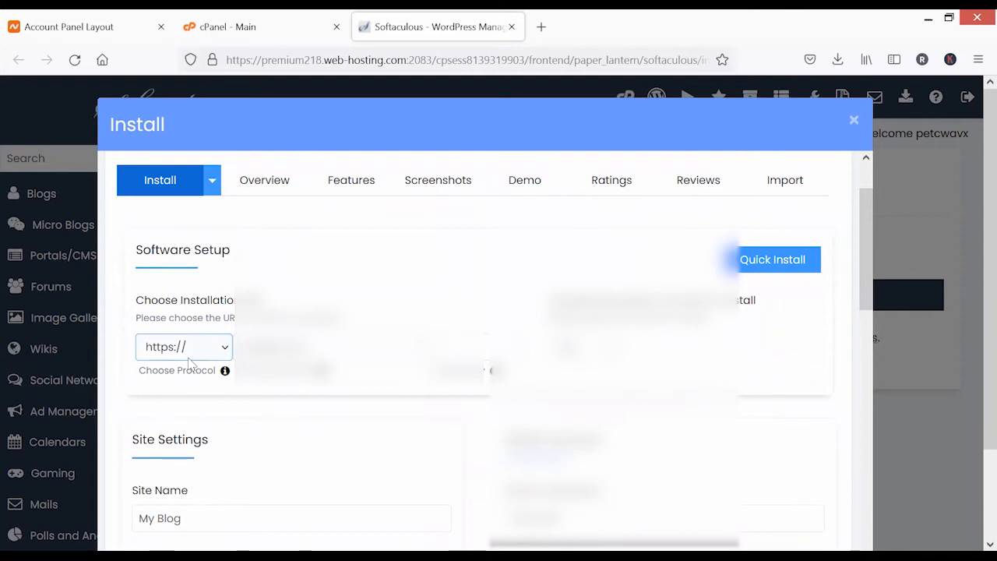
left_click(331, 349)
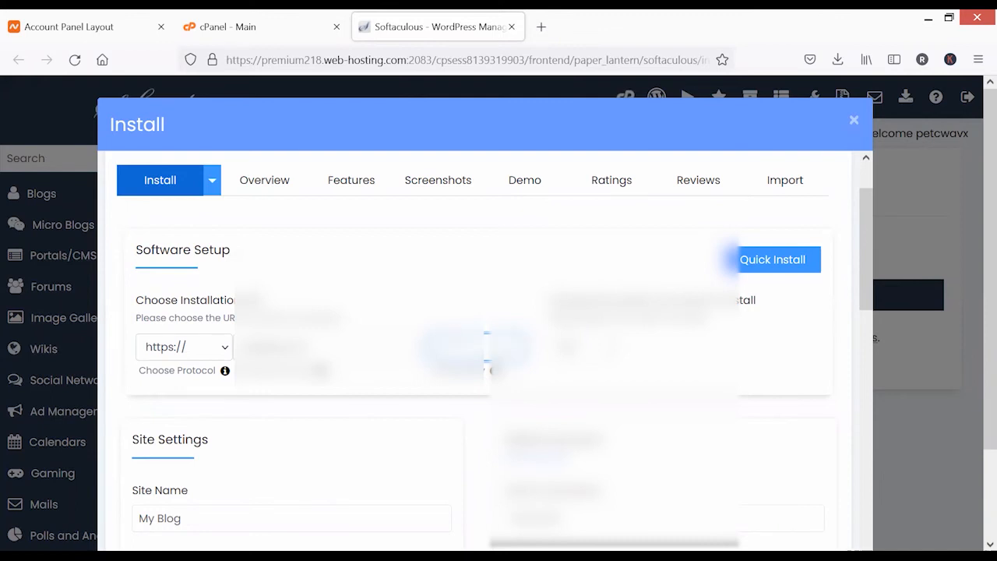
key("Tab")
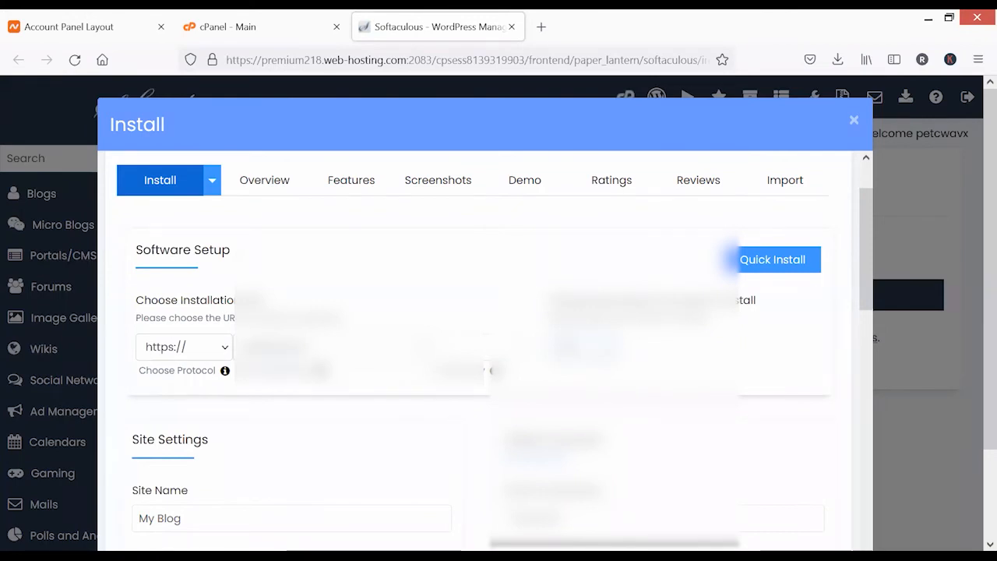
- Recheck the Site Name, Site Description, Admin Username and Admin Password entries before installing
scroll(452, 401, "down", 2)
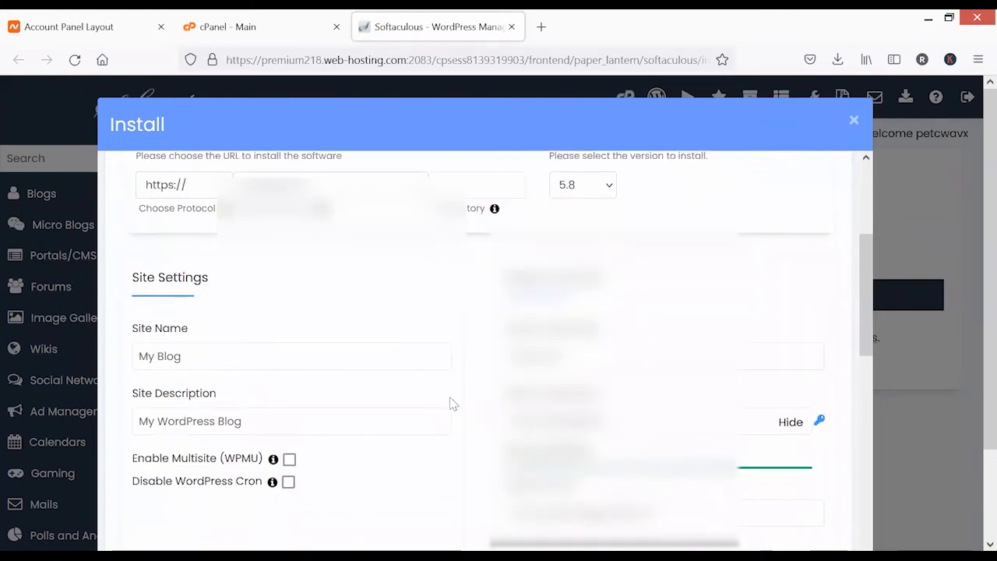
left_click(201, 361)
left_click(271, 418)
left_click(195, 352)
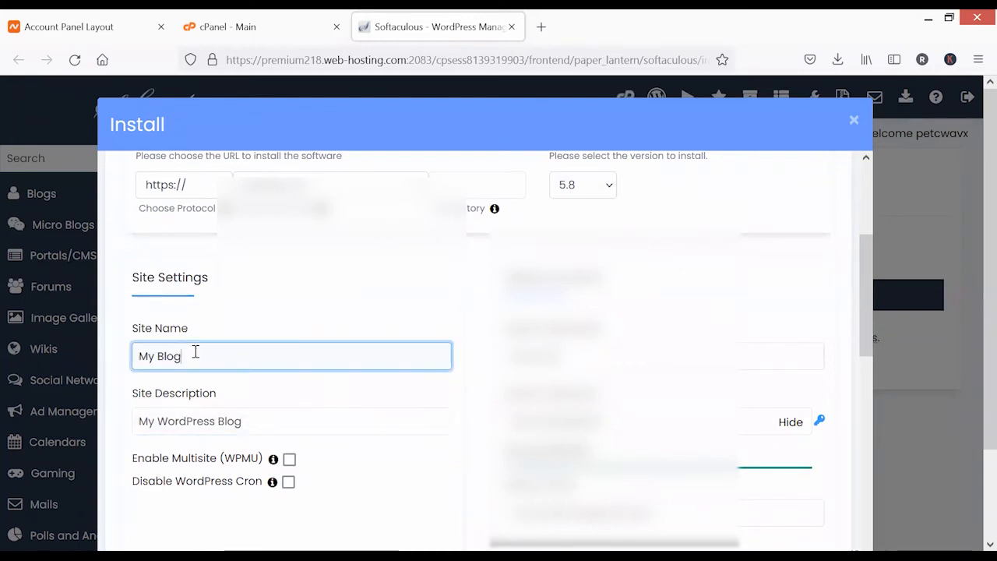
left_click(274, 423)
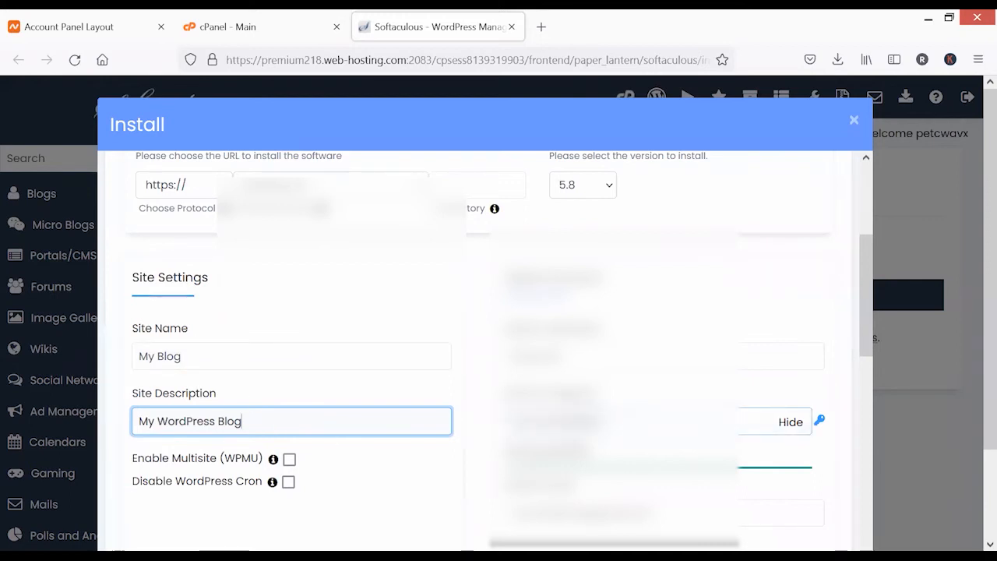
left_click(612, 357)
scroll(612, 357, "down", 1)
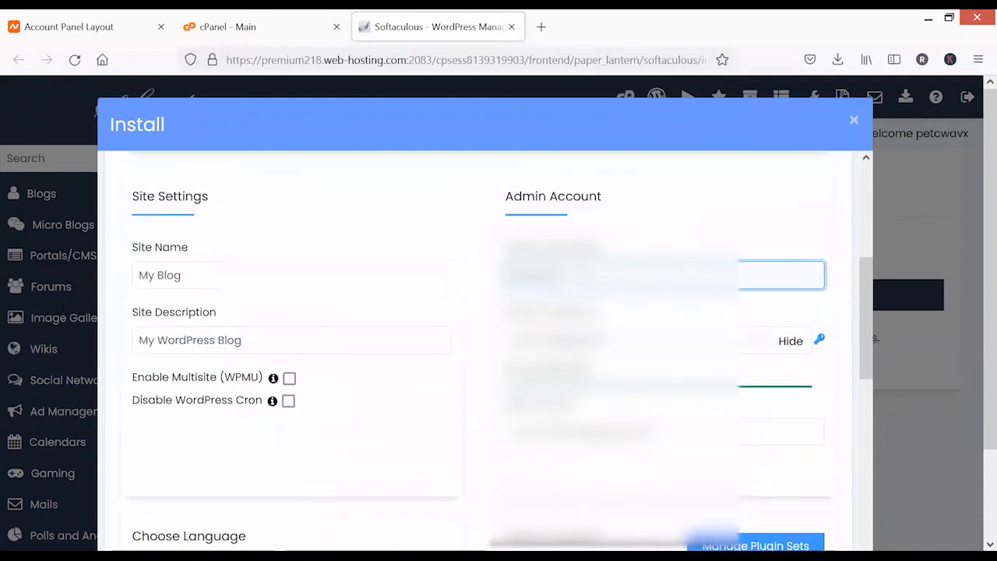
left_click(639, 337)
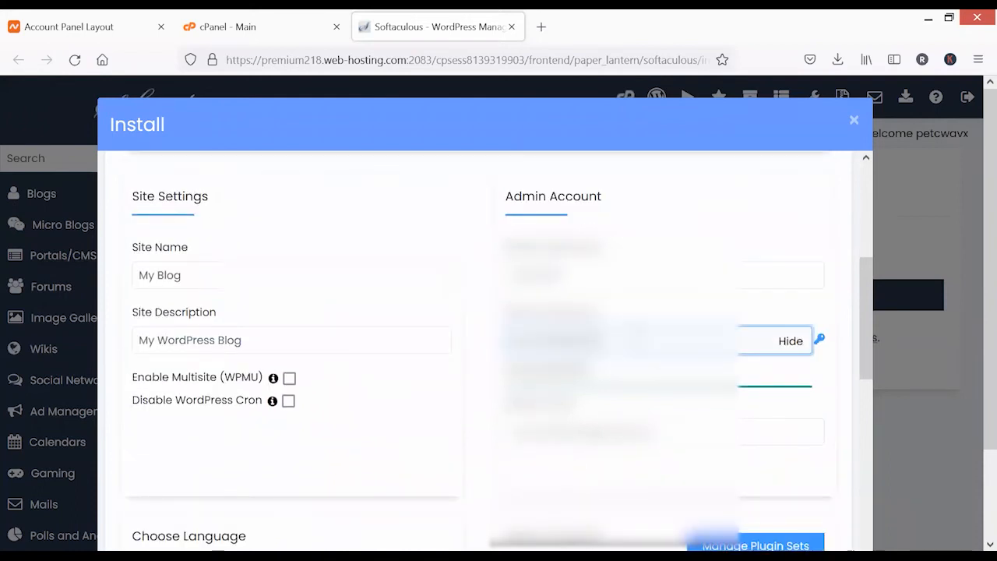
- Replace the Admin Email in the Admin Account section with the copied primary email address once more
double_click(554, 371)
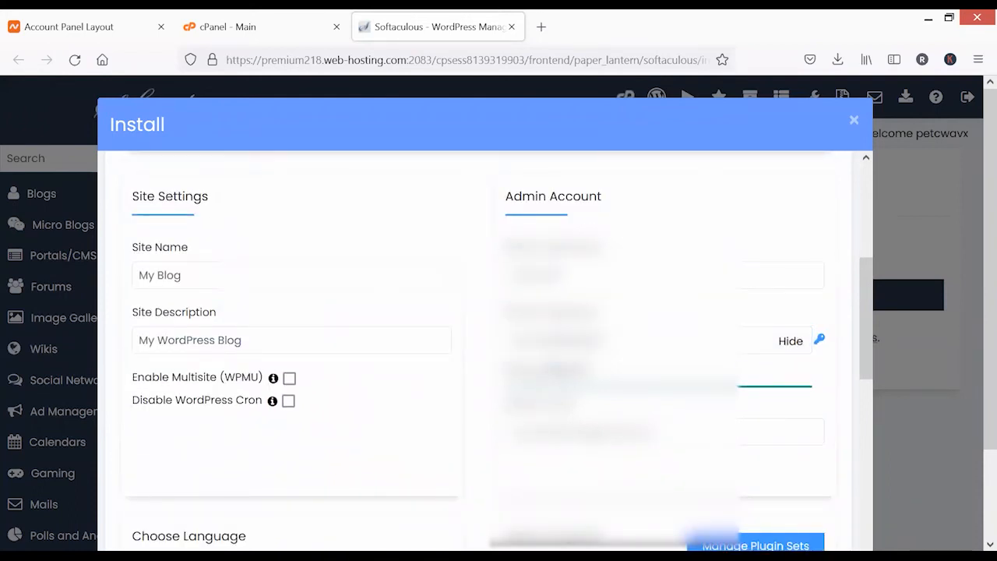
left_click(555, 371)
left_click(623, 433)
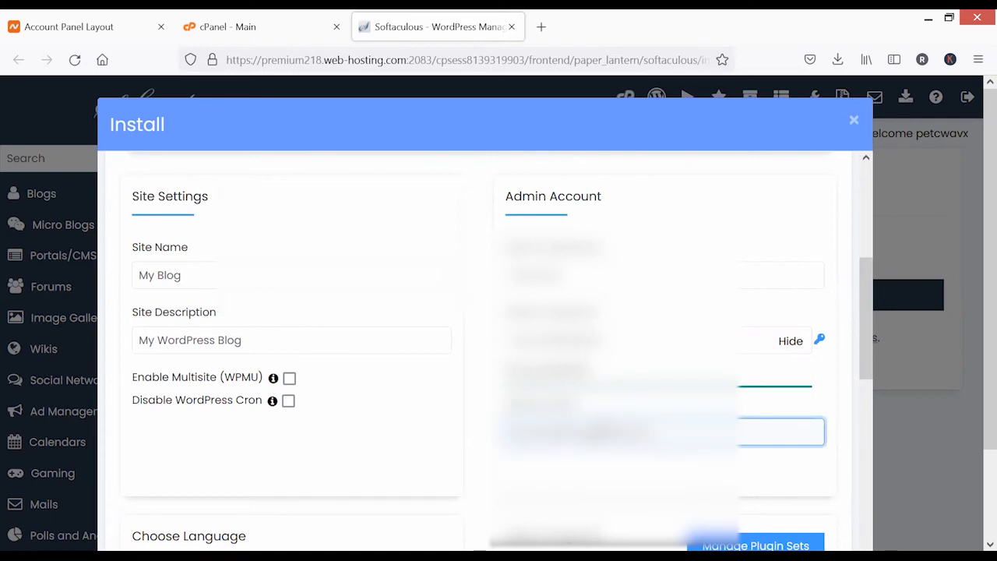
left_click_drag(683, 432, 508, 433)
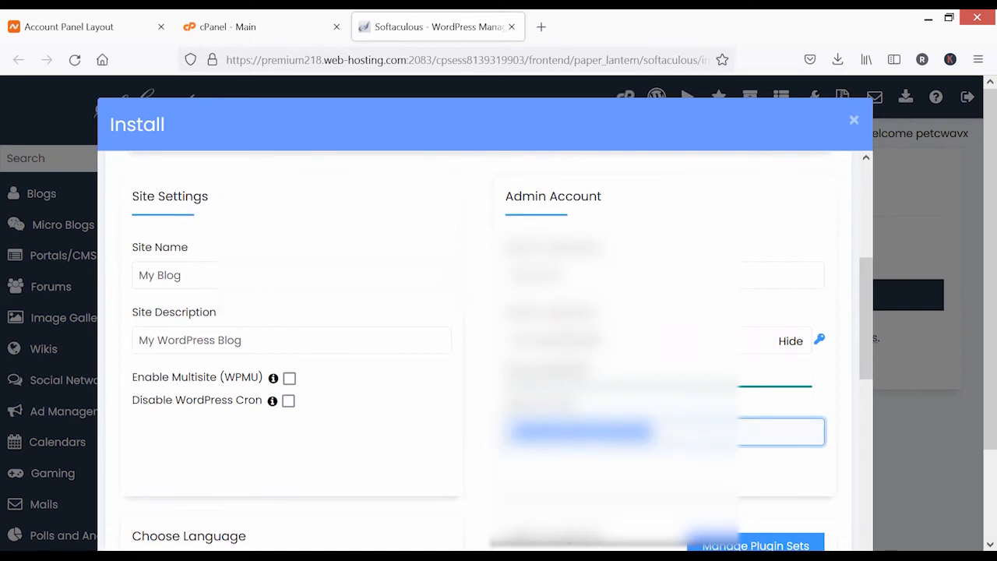
key("ctrl+v")
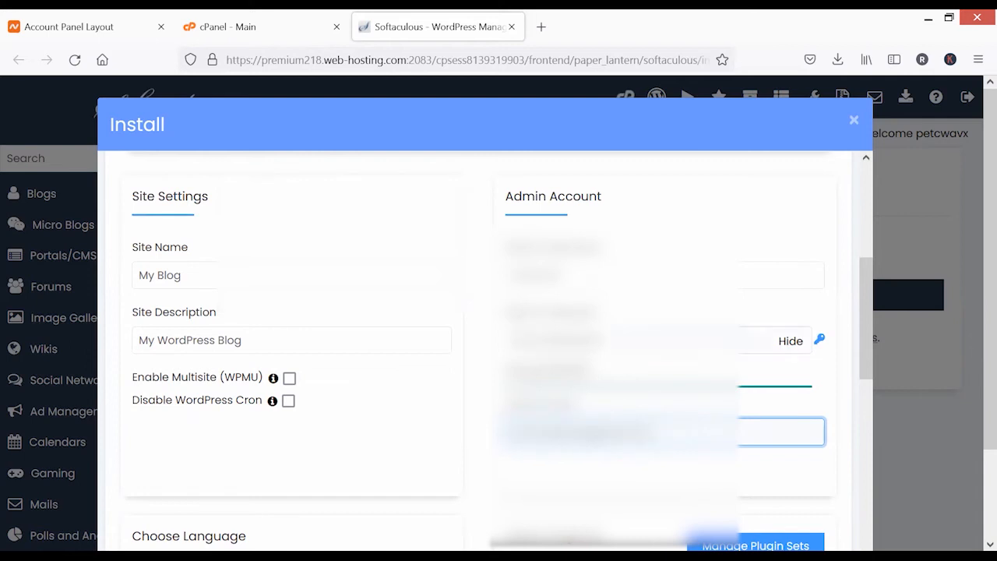
left_click_drag(652, 432, 508, 432)
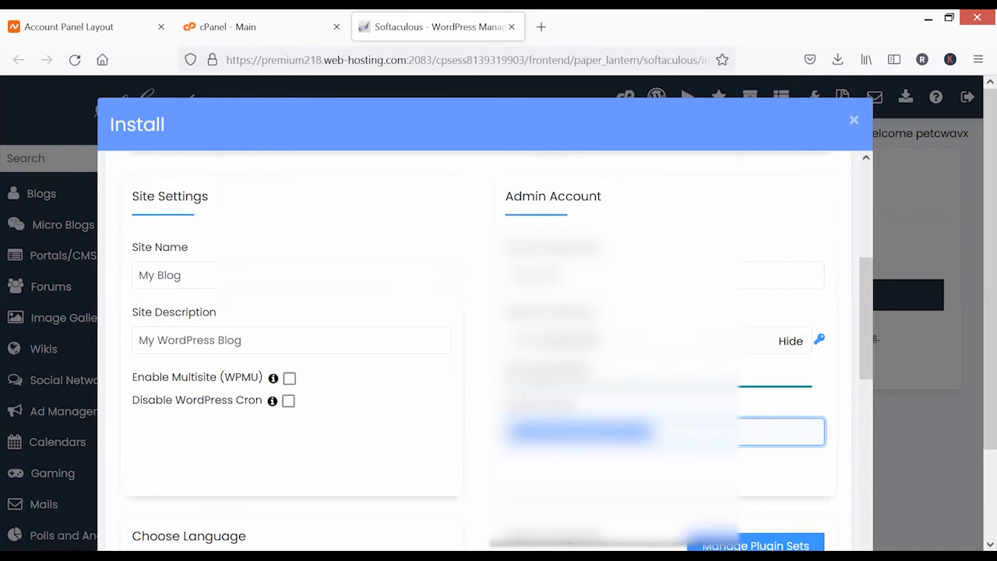
key("ctrl+v")
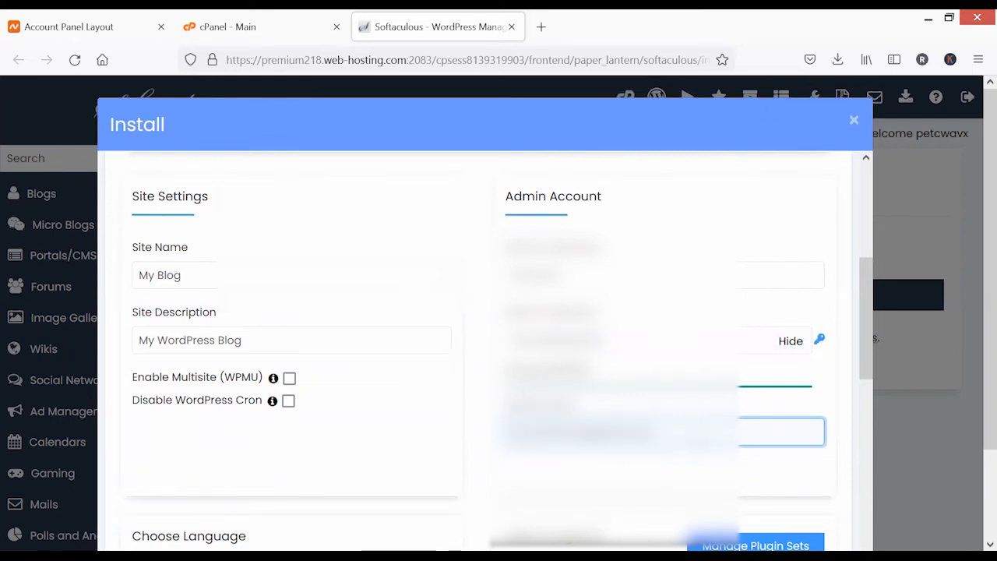
- Go past the language, plugin and theme options without changing them and run the WordPress installation
scroll(369, 394, "down", 3)
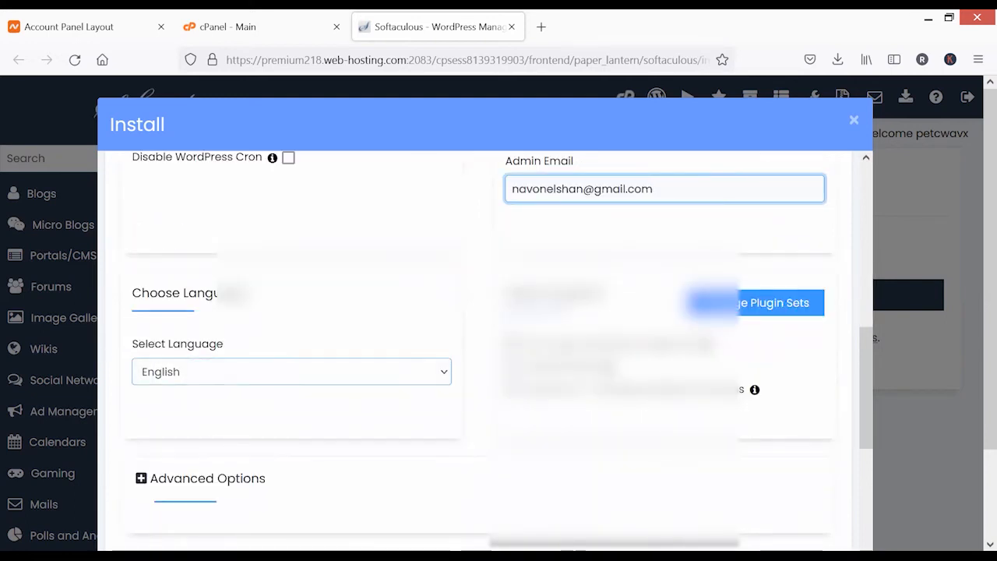
scroll(516, 396, "down", 2)
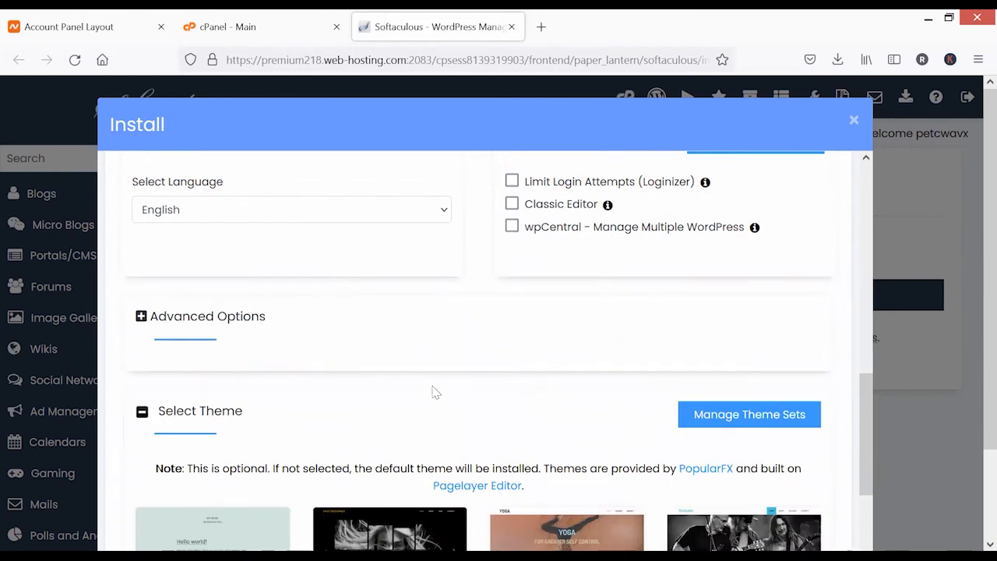
scroll(433, 389, "down", 2)
scroll(374, 345, "down", 2)
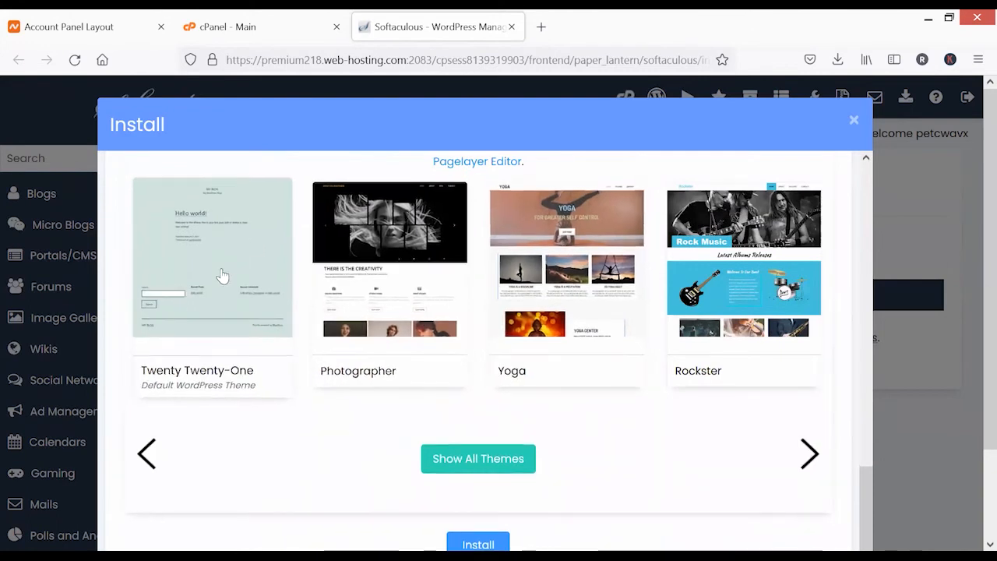
scroll(528, 377, "down", 1)
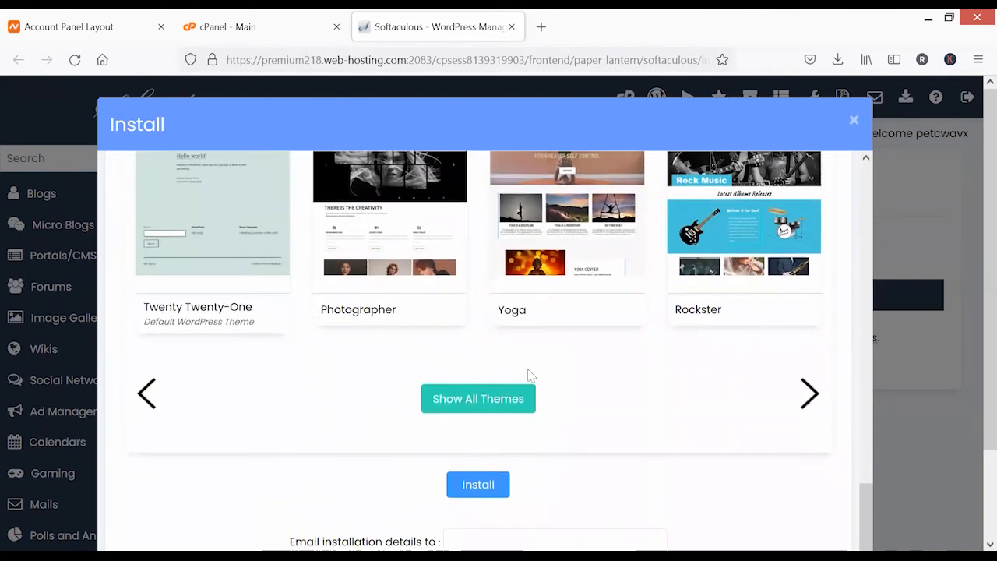
left_click(510, 479)
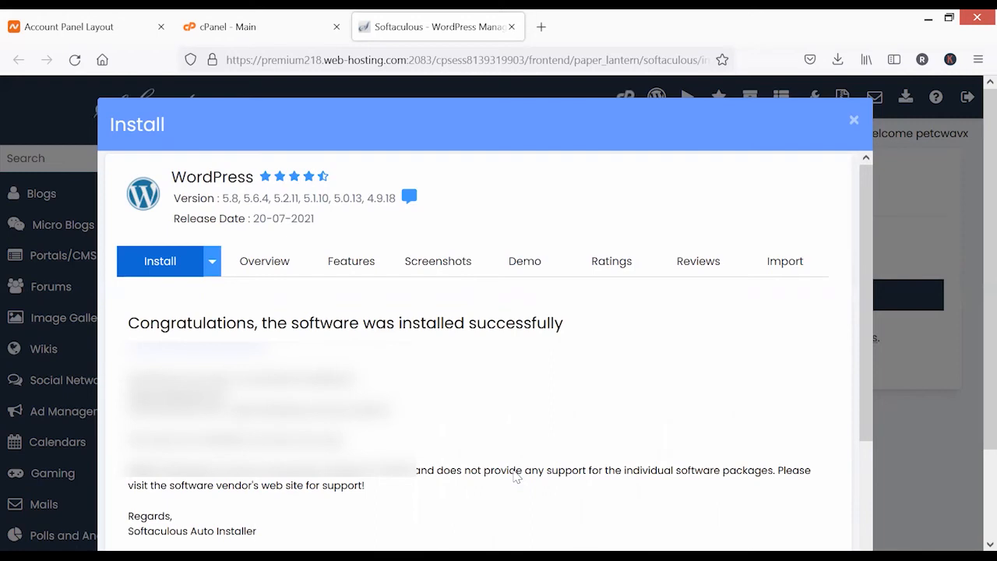
scroll(514, 394, "down", 2)
left_click_drag(127, 247, 170, 246)
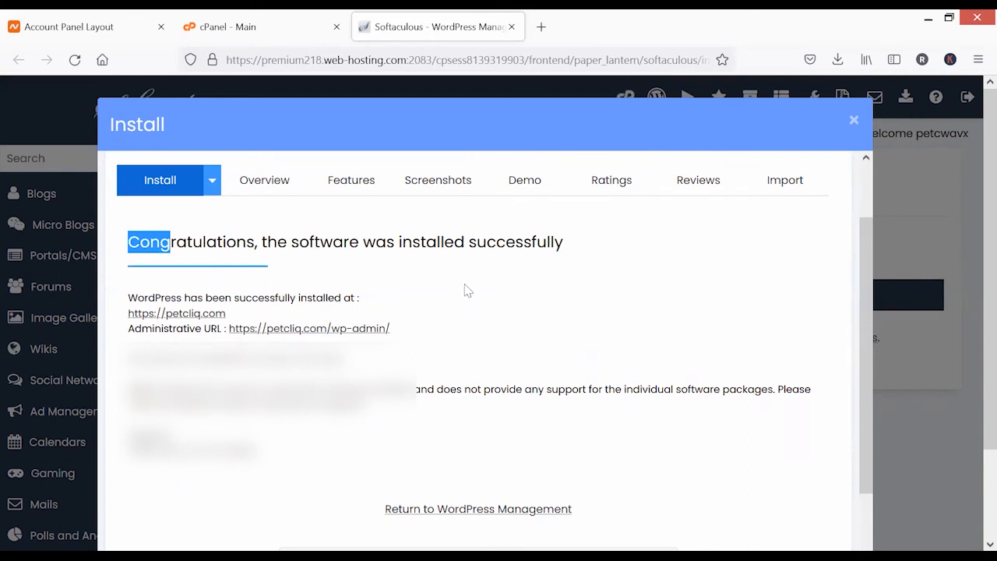
scroll(468, 290, "down", 2)
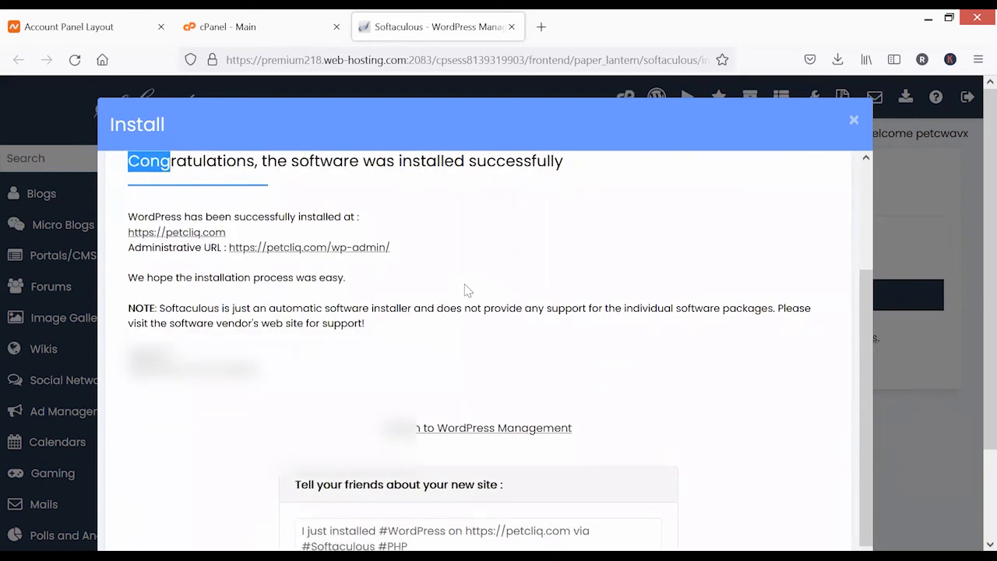
scroll(468, 290, "up", 2)
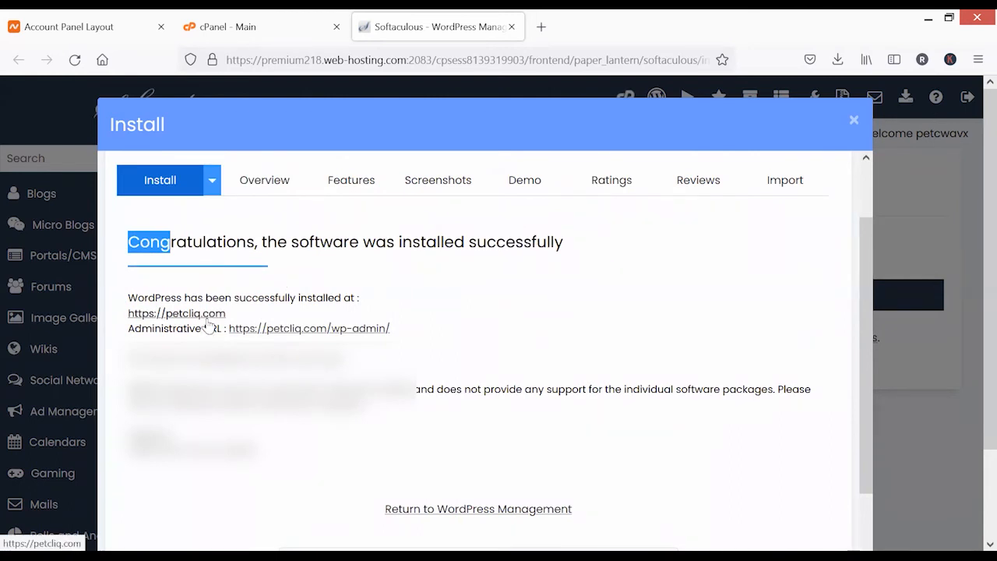
right_click(207, 319)
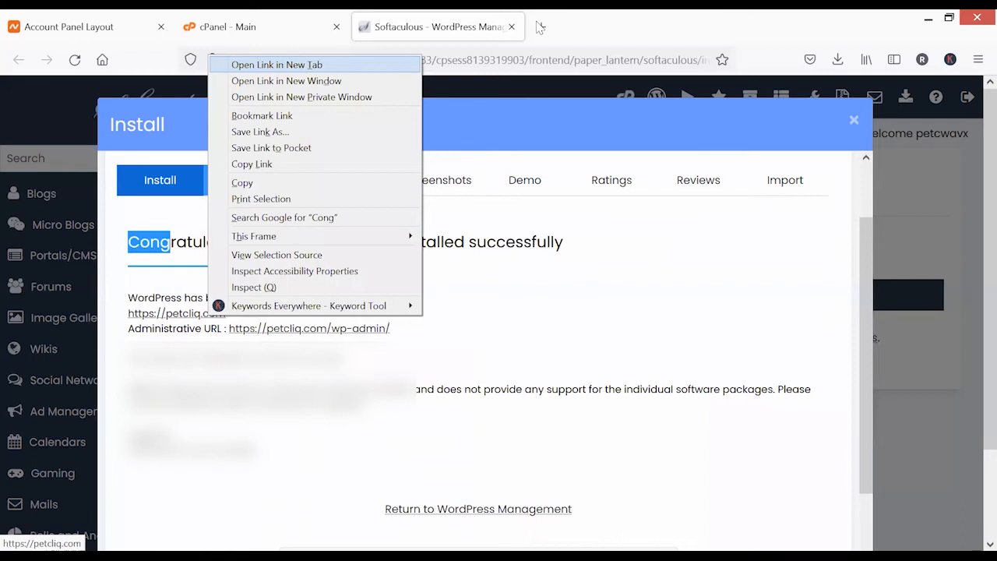
left_click(277, 65)
left_click(574, 27)
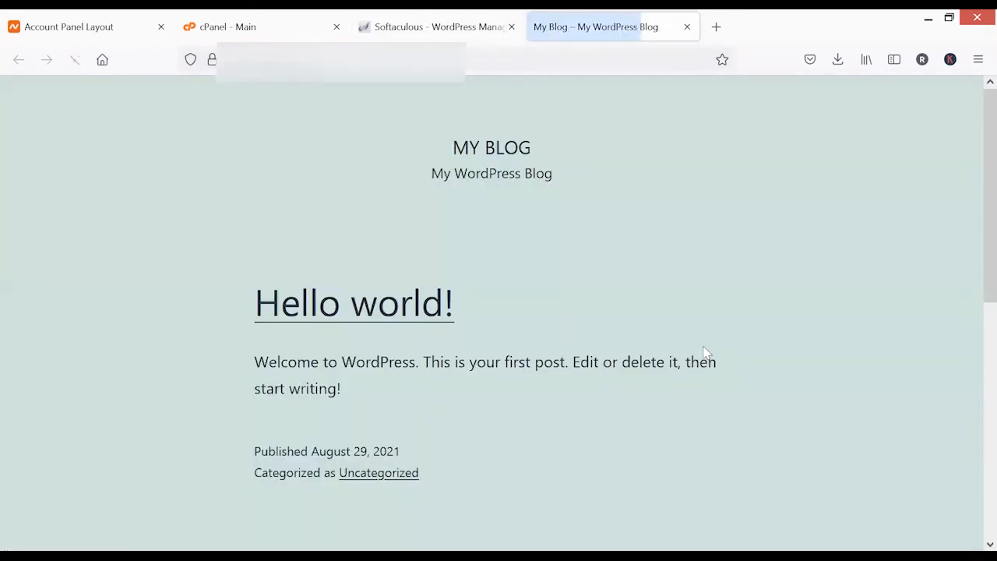
- Examine the new blog's front page from the site title and sample post down to the search, recent posts and footer
scroll(627, 253, "down", 5)
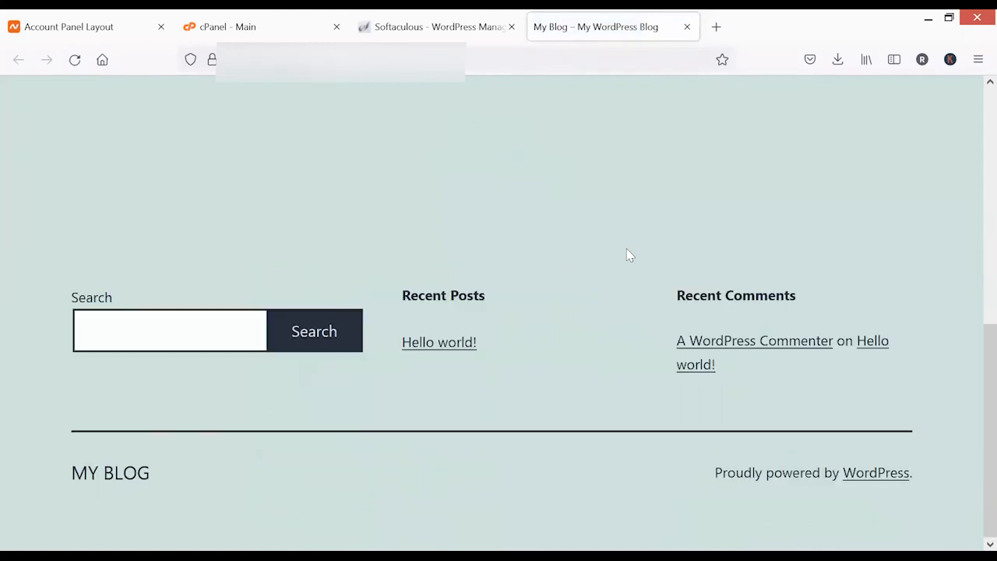
scroll(627, 253, "up", 5)
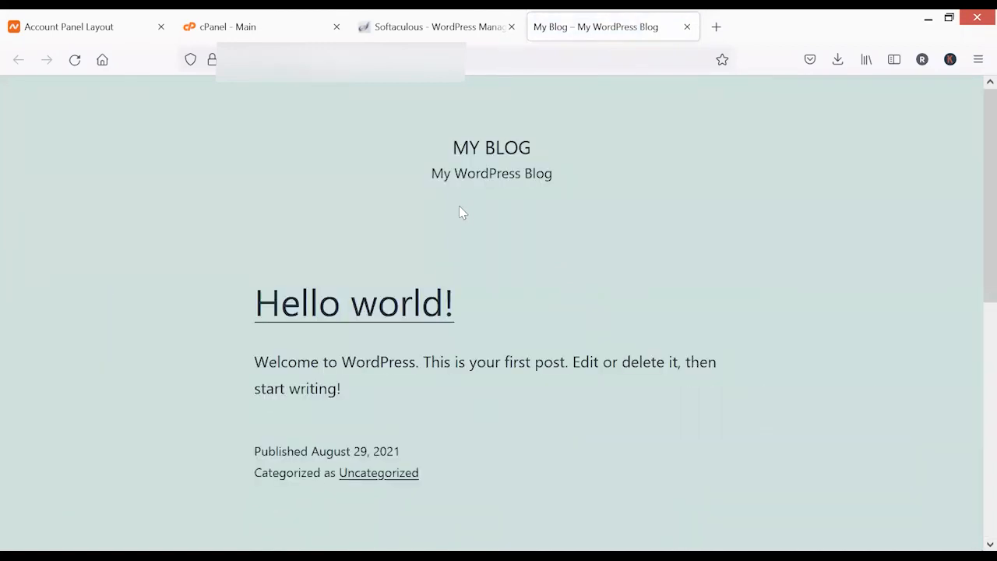
scroll(459, 206, "down", 5)
scroll(459, 211, "up", 5)
scroll(661, 234, "down", 5)
scroll(663, 236, "up", 5)
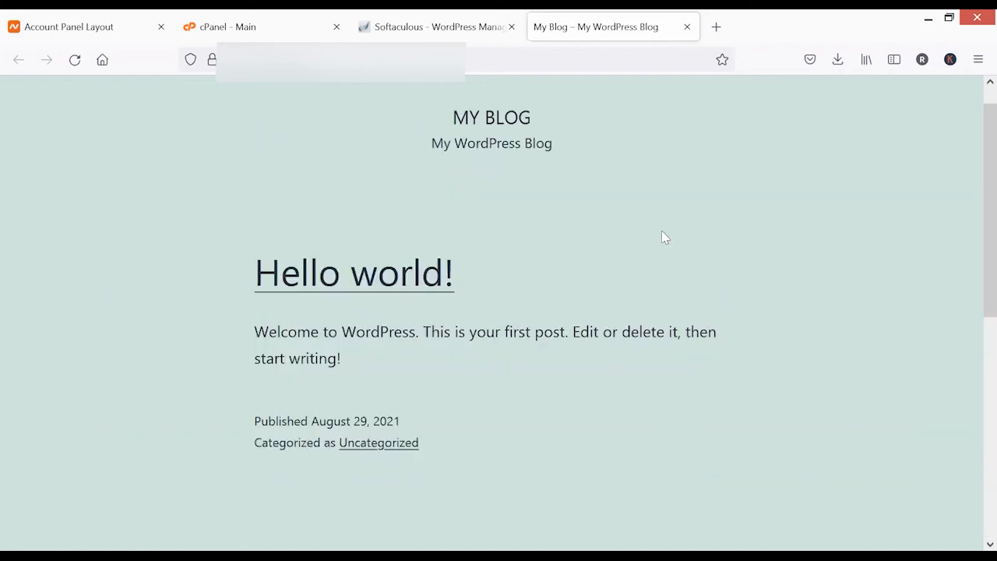
scroll(662, 230, "up", 1)
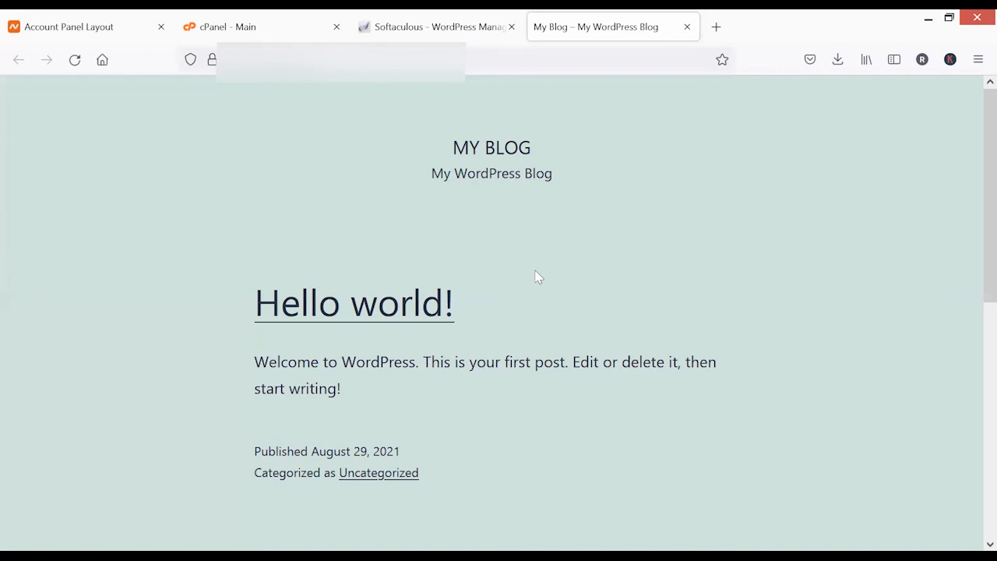
scroll(536, 276, "down", 5)
scroll(536, 278, "up", 5)
scroll(485, 137, "down", 3)
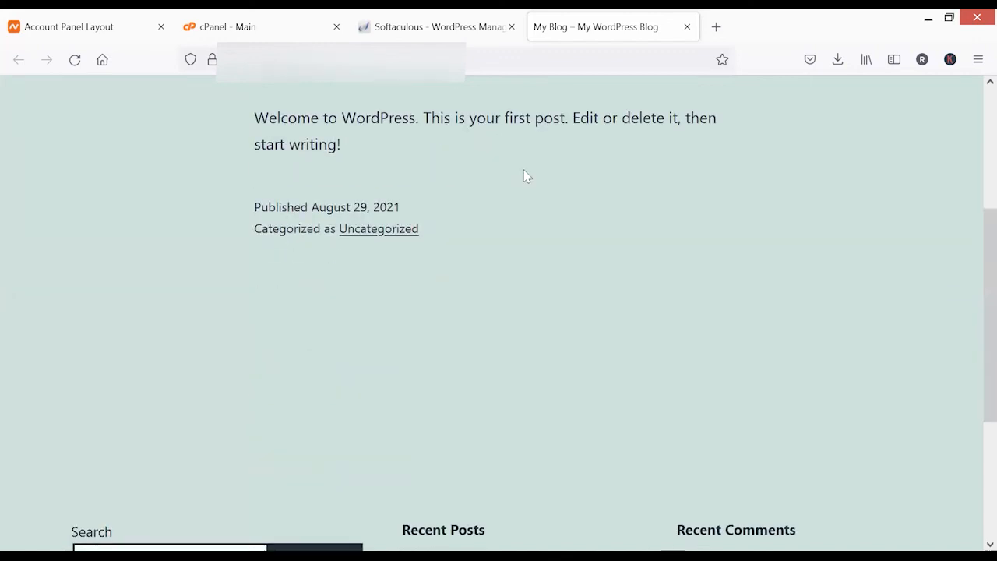
scroll(525, 173, "down", 3)
scroll(514, 265, "up", 6)
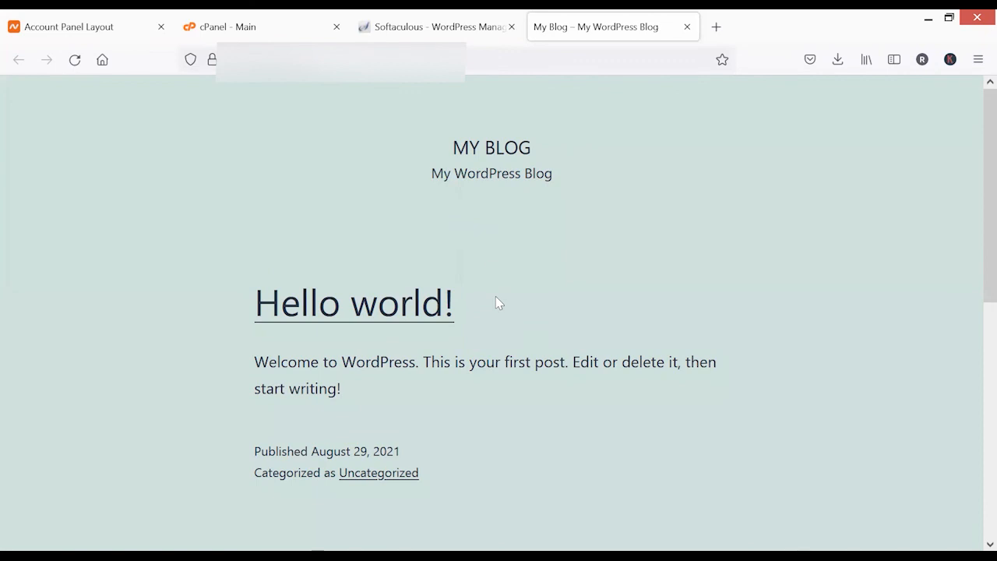
scroll(729, 354, "down", 3)
scroll(731, 354, "down", 2)
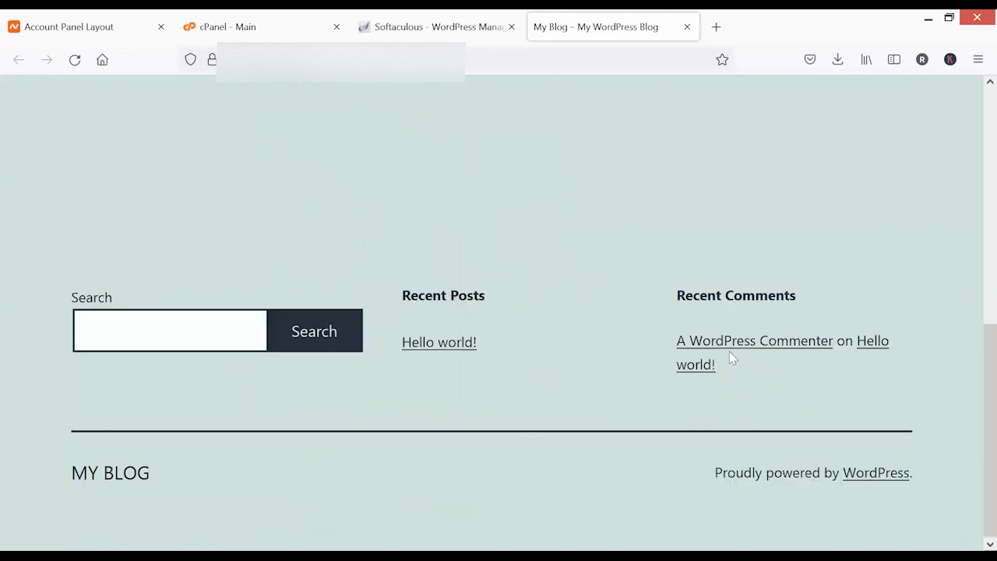
scroll(731, 355, "up", 6)
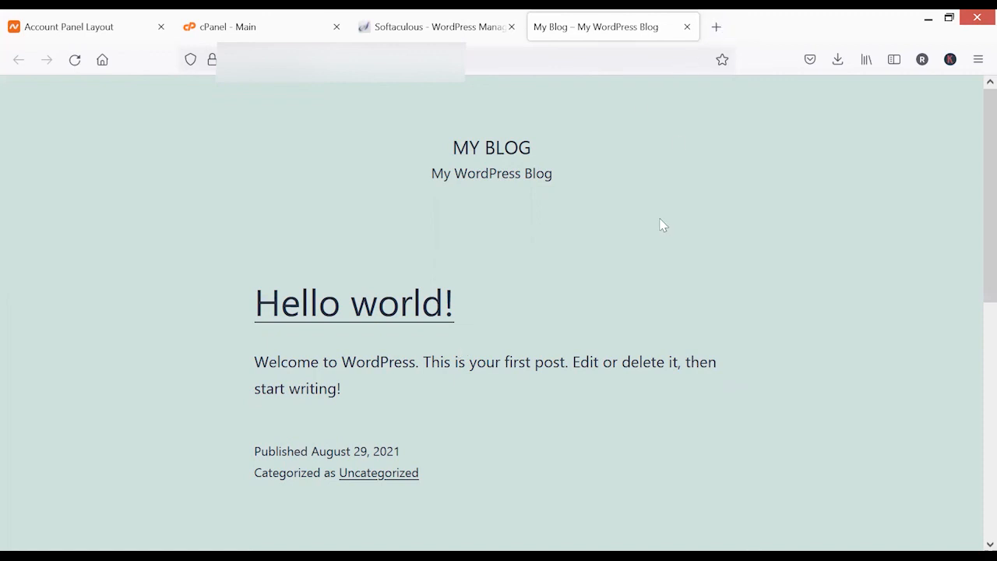
scroll(661, 226, "down", 10)
scroll(661, 224, "up", 10)
- Close the blog's front page and open the Administrative URL from the installation confirmation
left_click(687, 28)
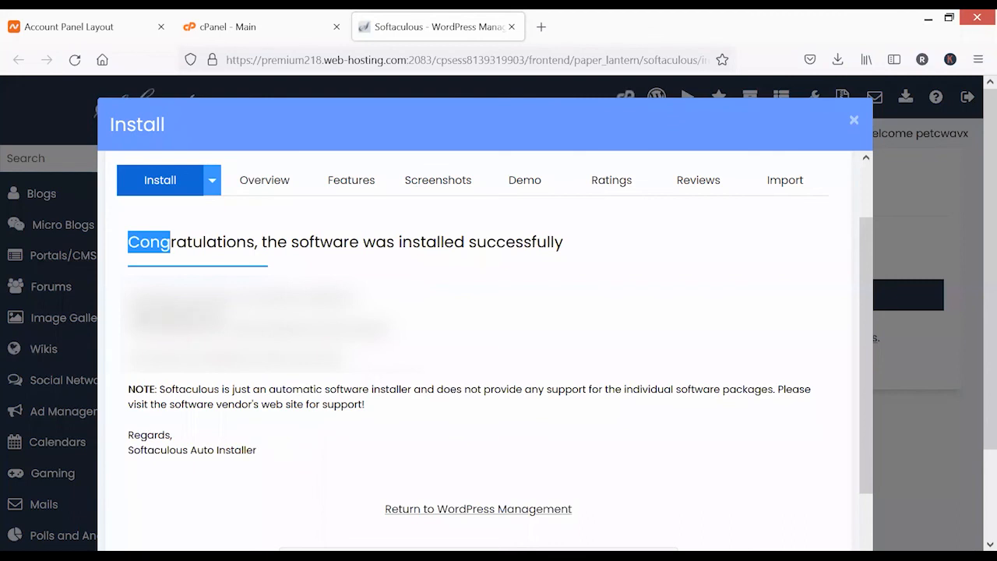
left_click(170, 243)
left_click_drag(128, 327, 394, 328)
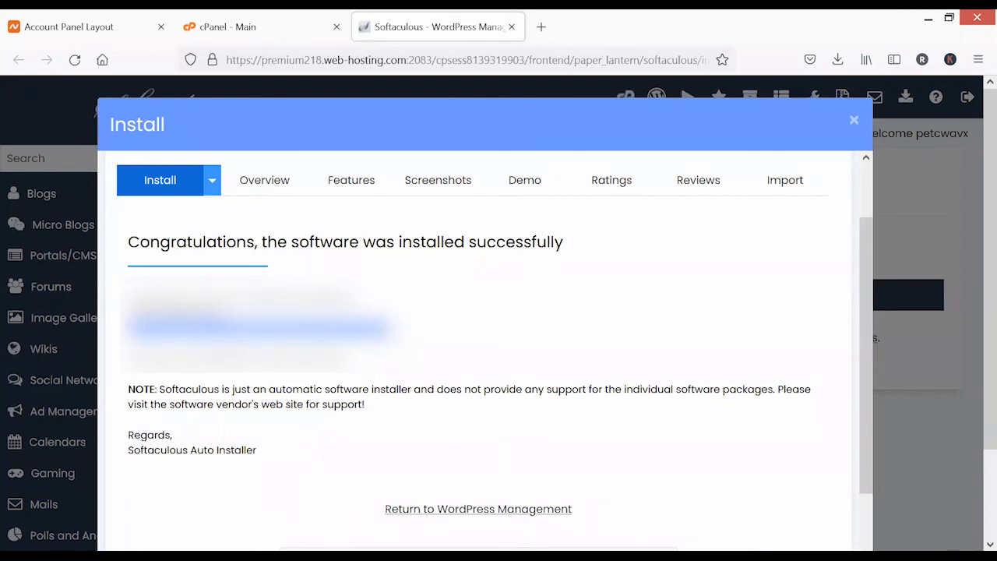
left_click(395, 328)
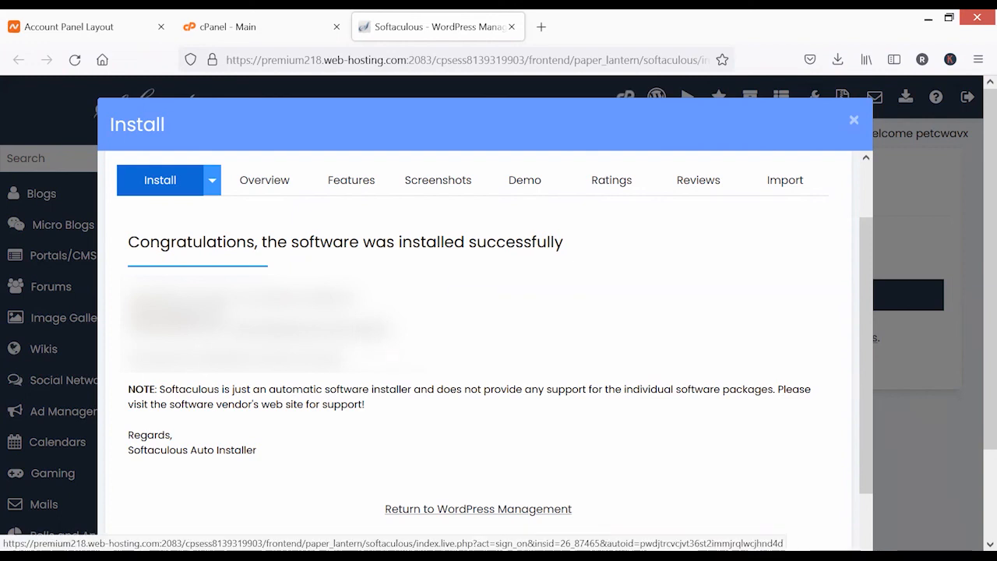
left_click(362, 339)
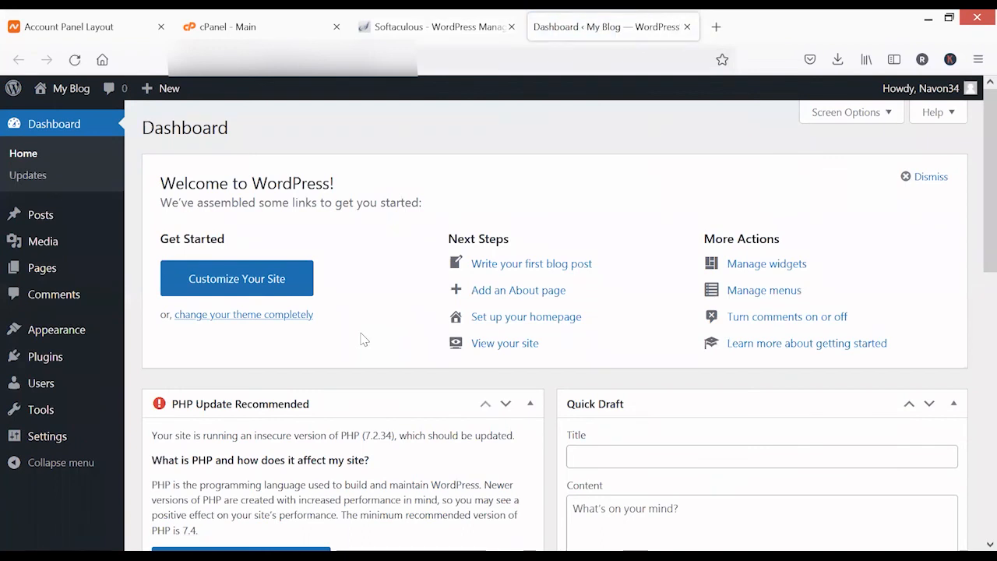
- Examine the WordPress Dashboard, including its welcome links, PHP update notice, Site Health Status and Quick Draft boxes
scroll(361, 339, "down", 9)
scroll(360, 339, "up", 8)
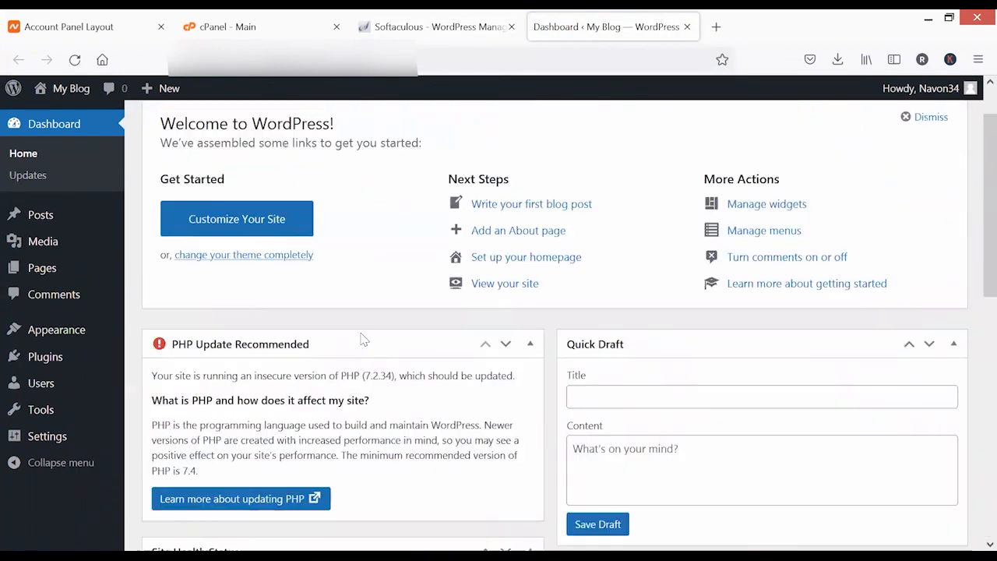
scroll(360, 338, "up", 1)
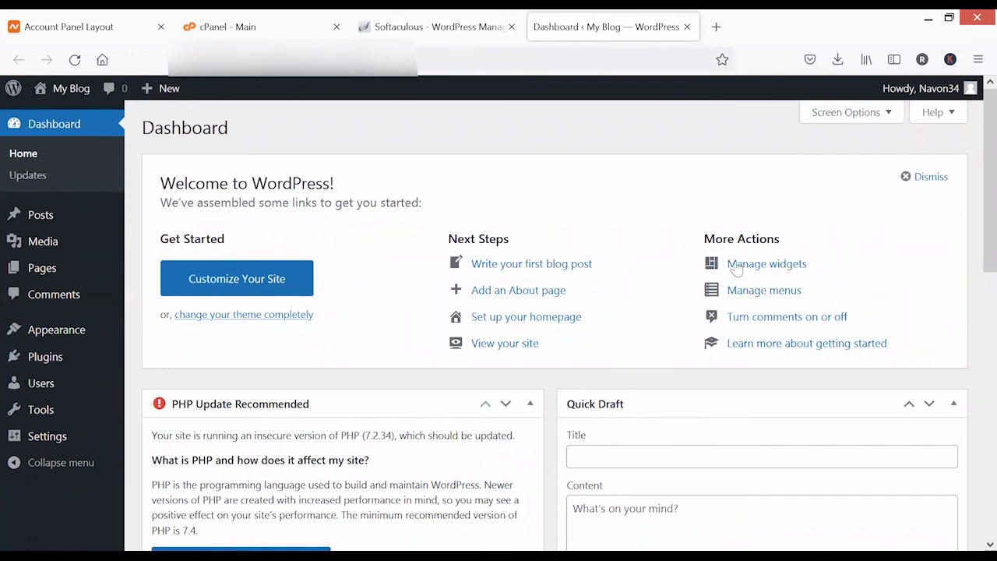
scroll(730, 264, "down", 8)
scroll(736, 267, "up", 10)
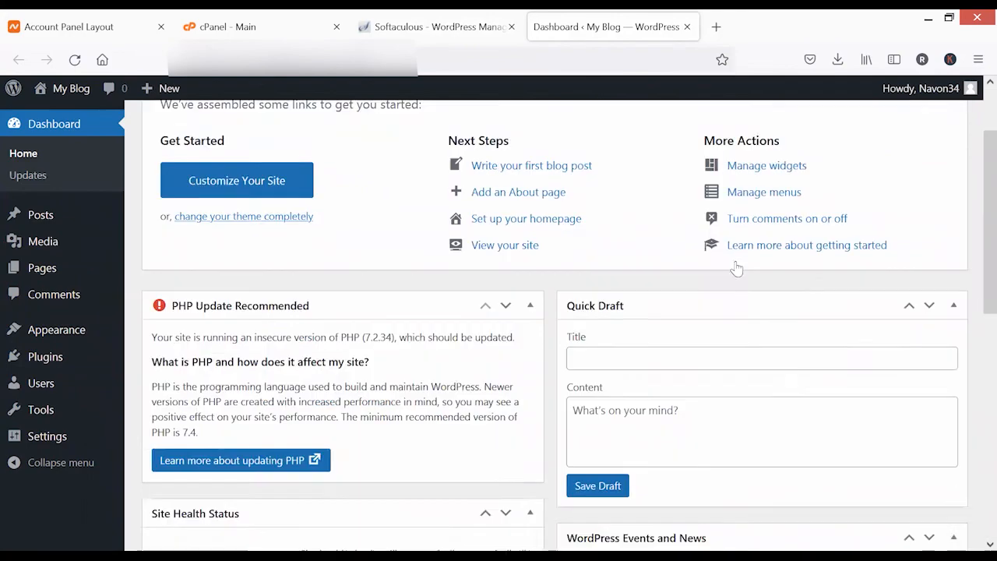